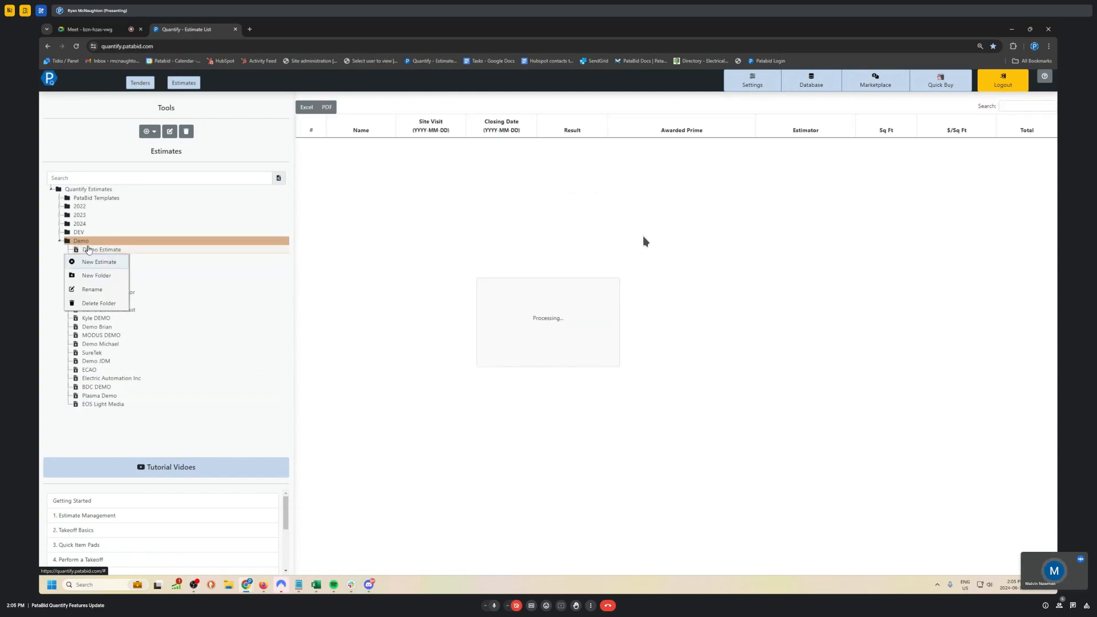
- Create a new estimate named "Multi monitor DEMO" in the Demo folder
click(99, 262)
click(501, 131)
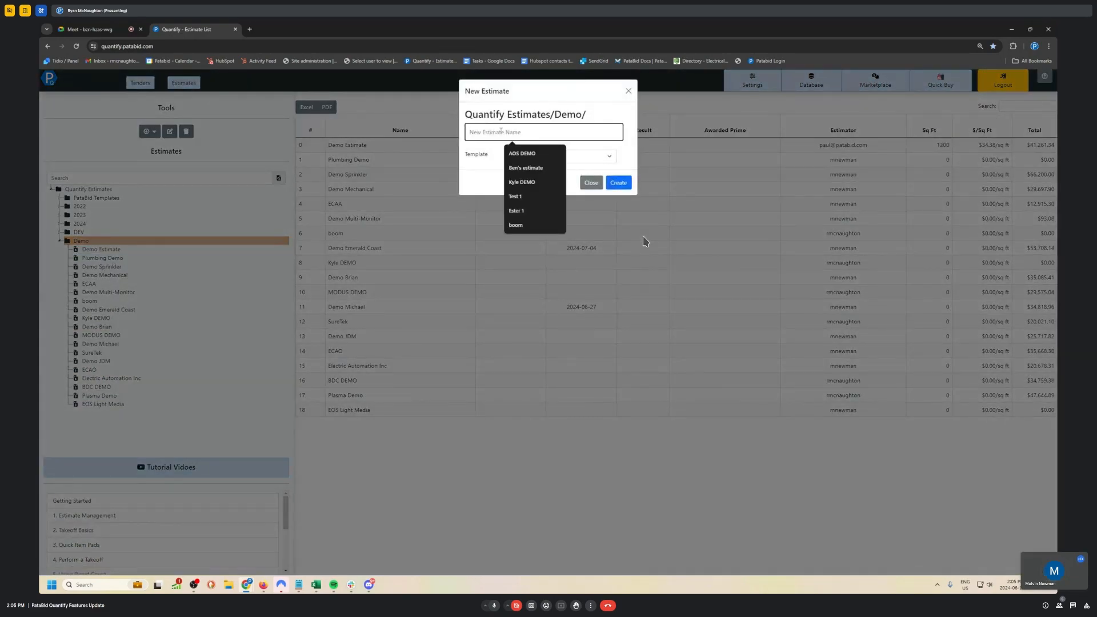
text(Mult)
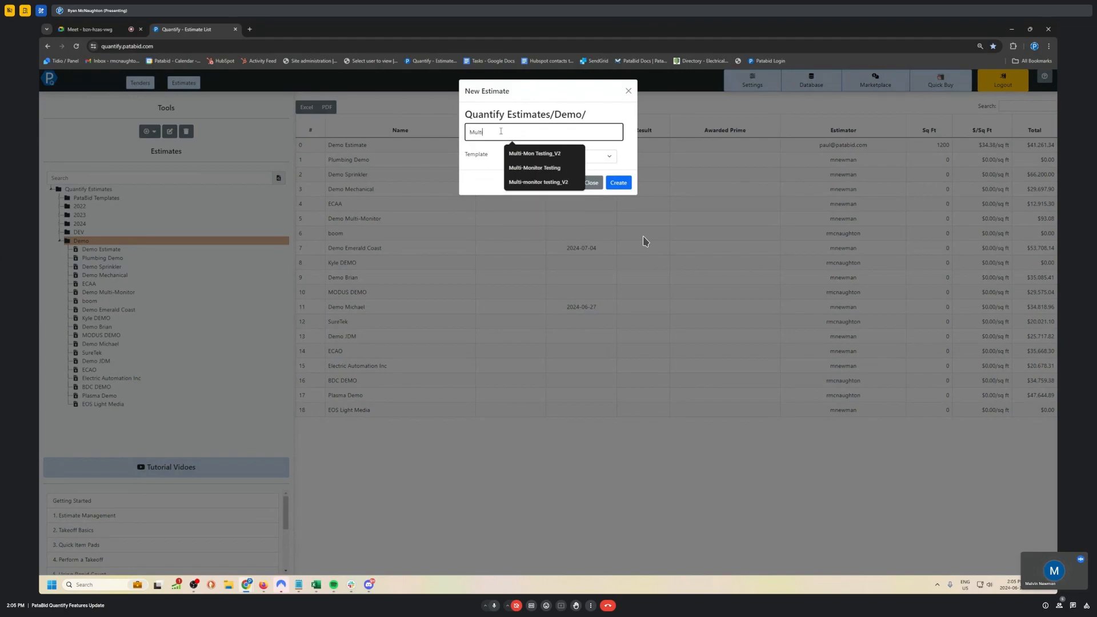
text(i-monitor)
click(618, 182)
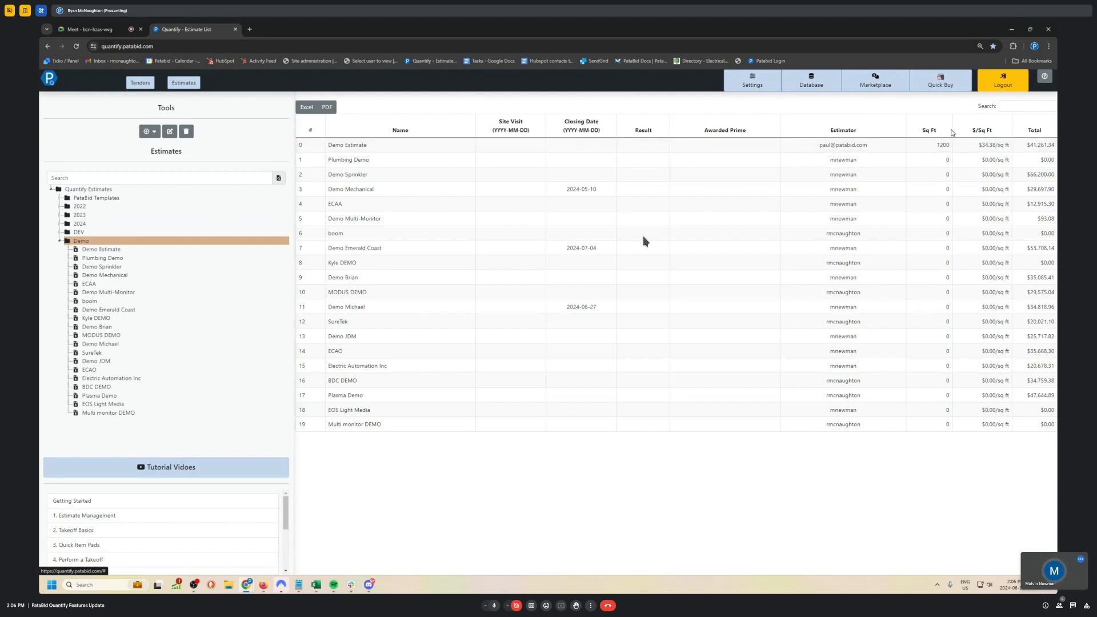
- Open the Demo Estimate's details and check its square footage entry
click(95, 251)
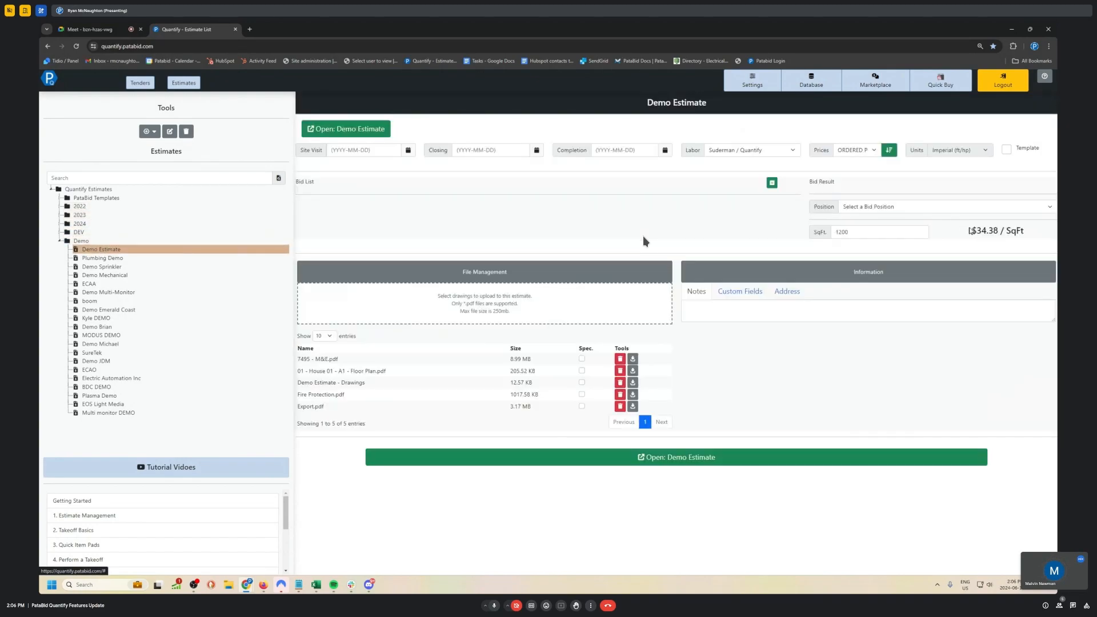
click(905, 233)
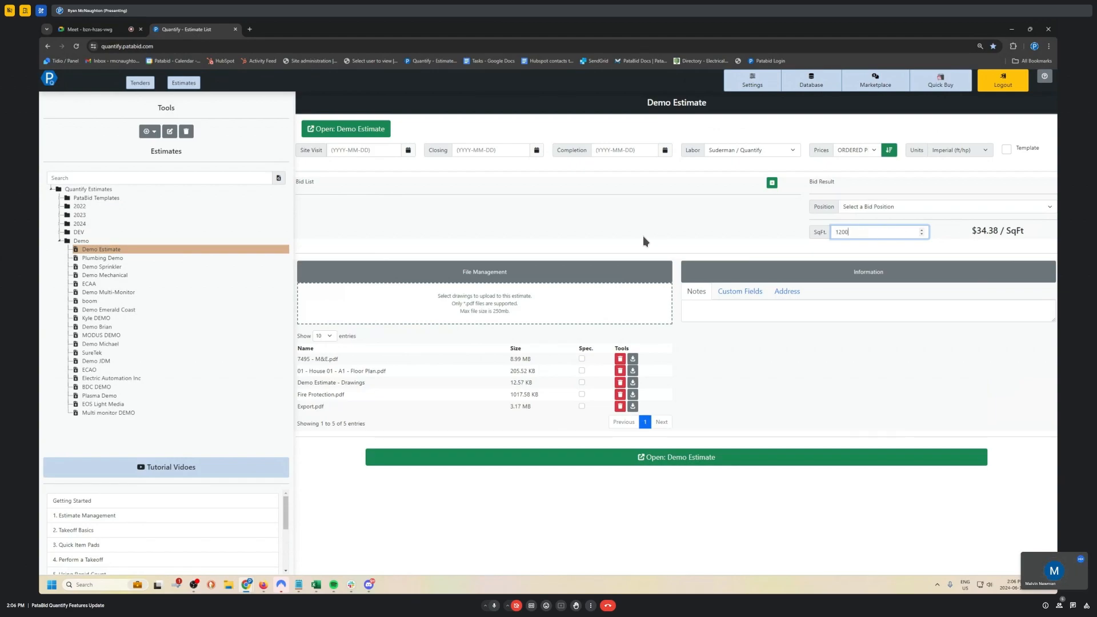
key(alt+Tab)
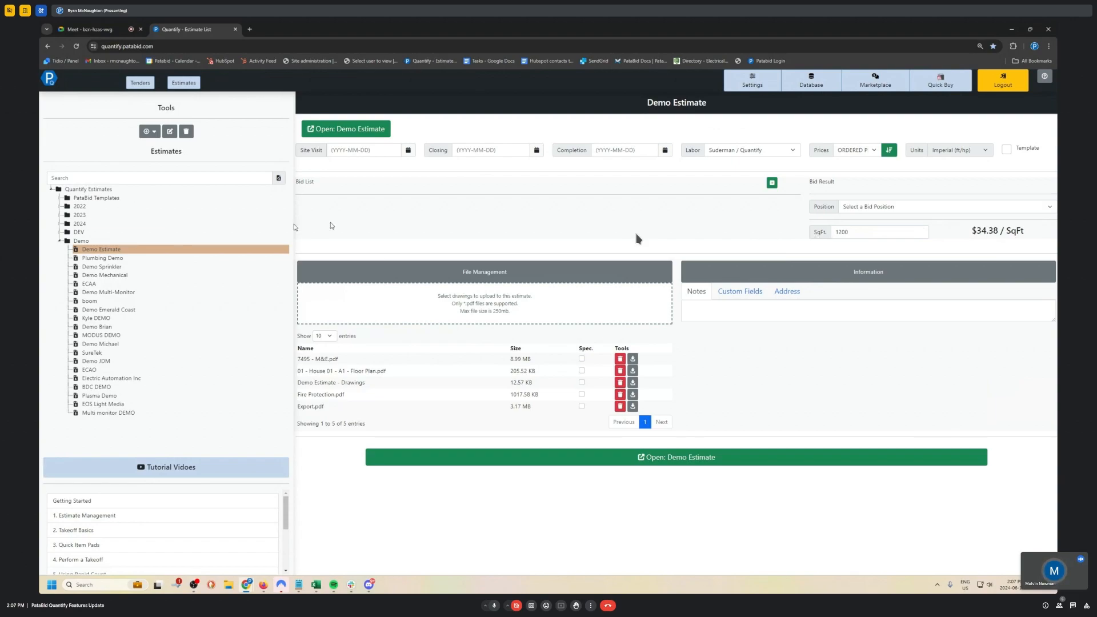
- Export the Demo folder's estimate list to Excel and open the exported file
click(144, 241)
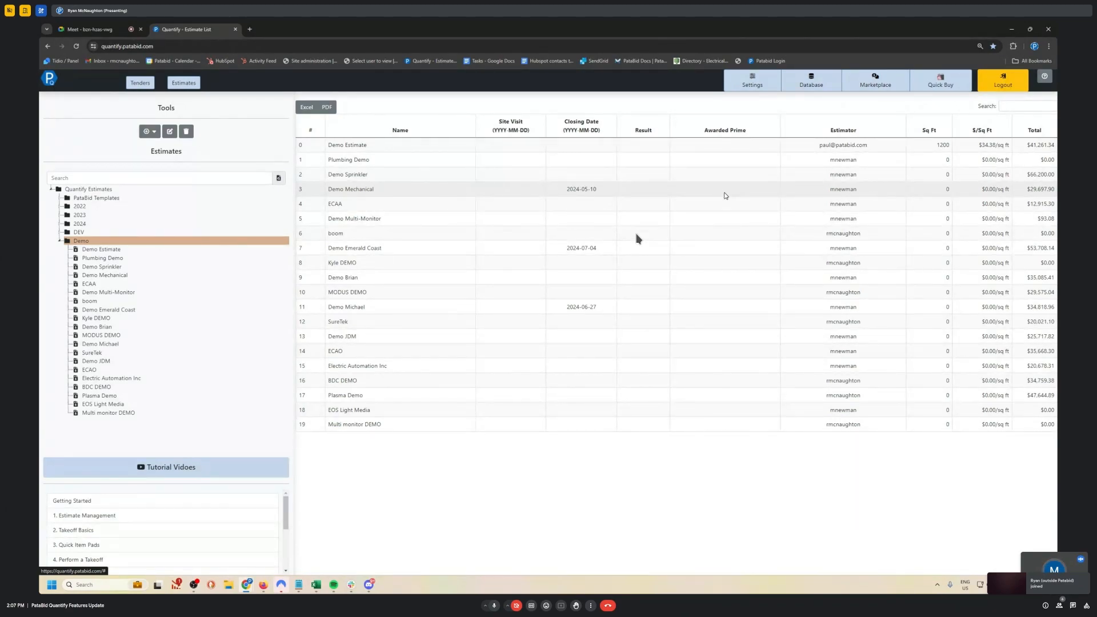
click(307, 107)
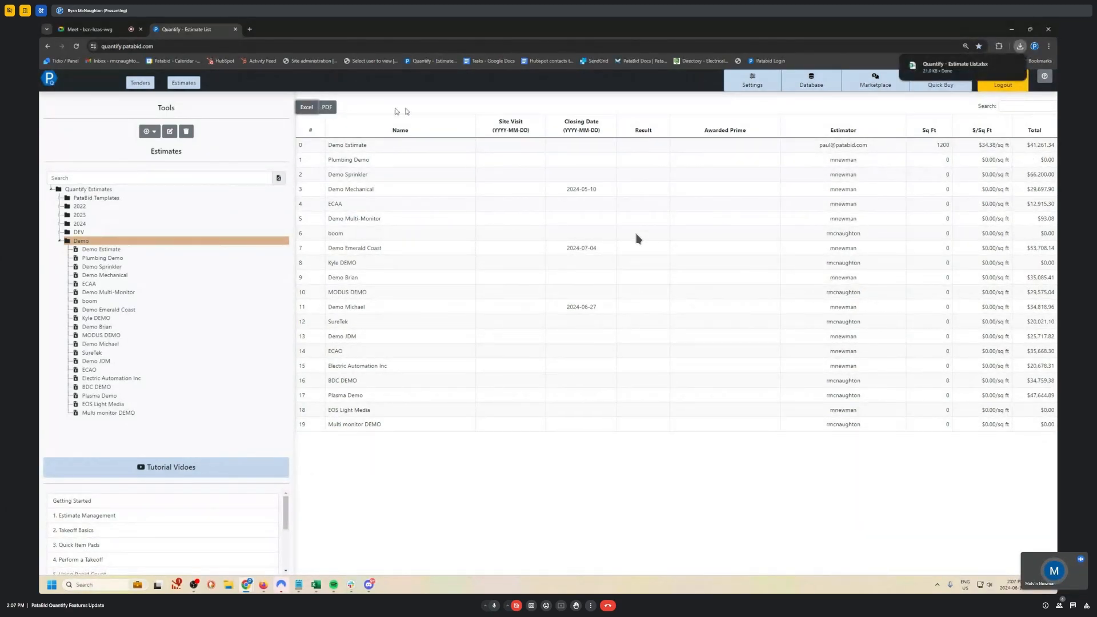
click(930, 74)
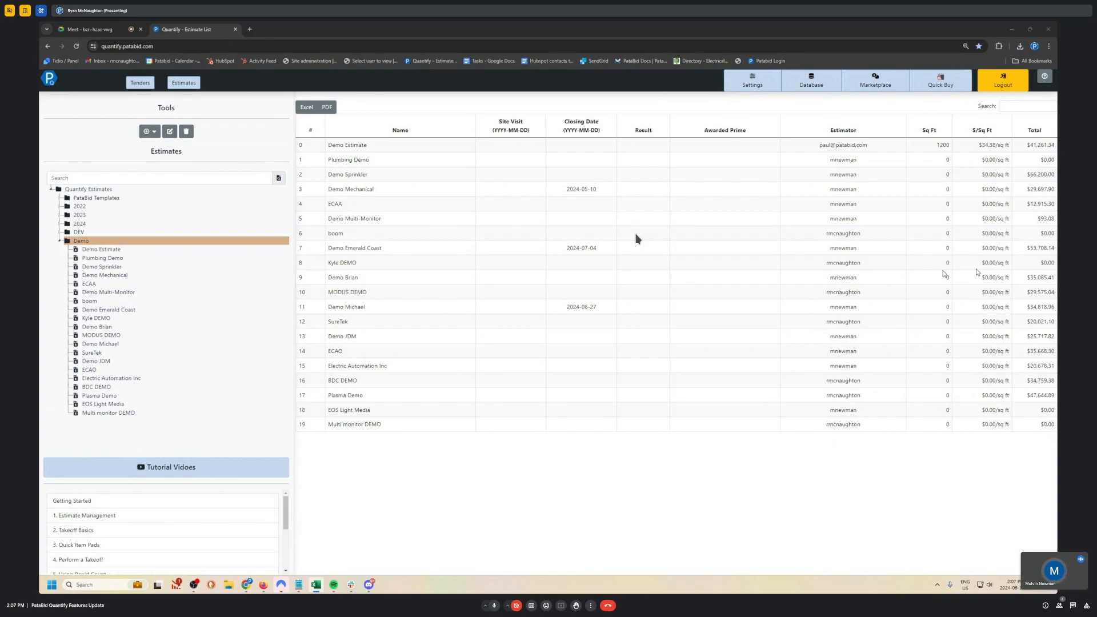
- Review the estimate lists of the 2024 folder, the 2023 folder and the whole Quantify Estimates root
click(83, 225)
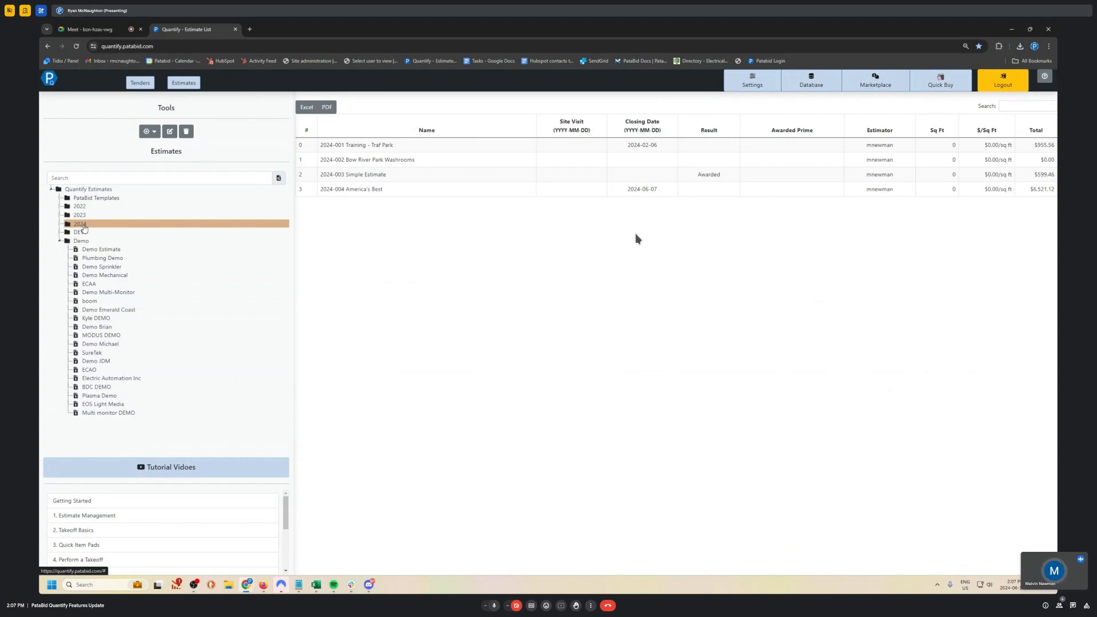
click(82, 217)
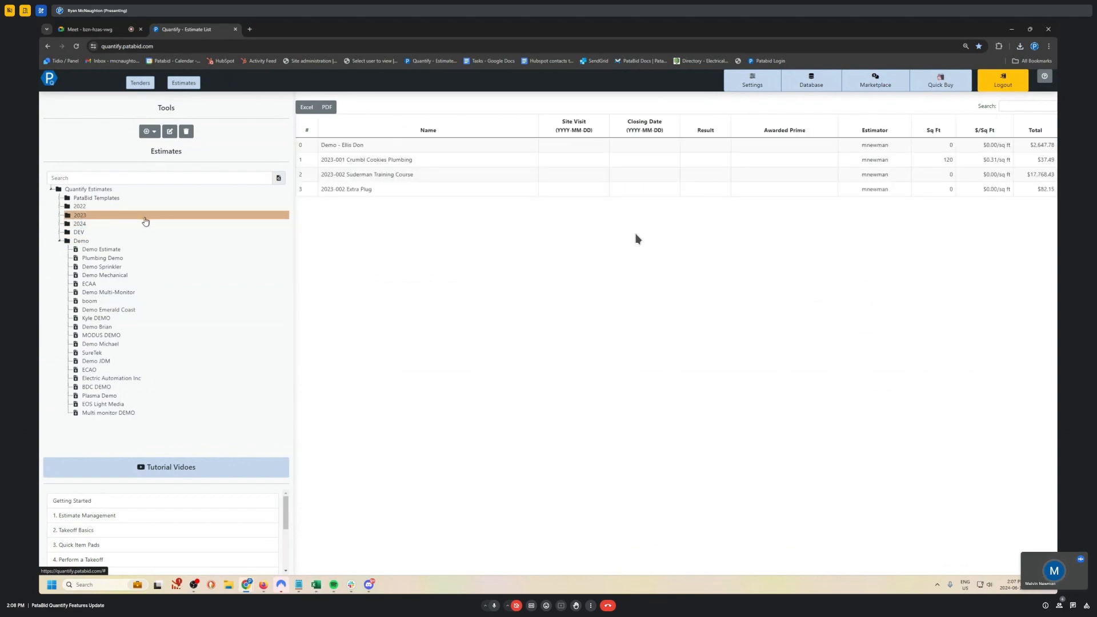
click(74, 190)
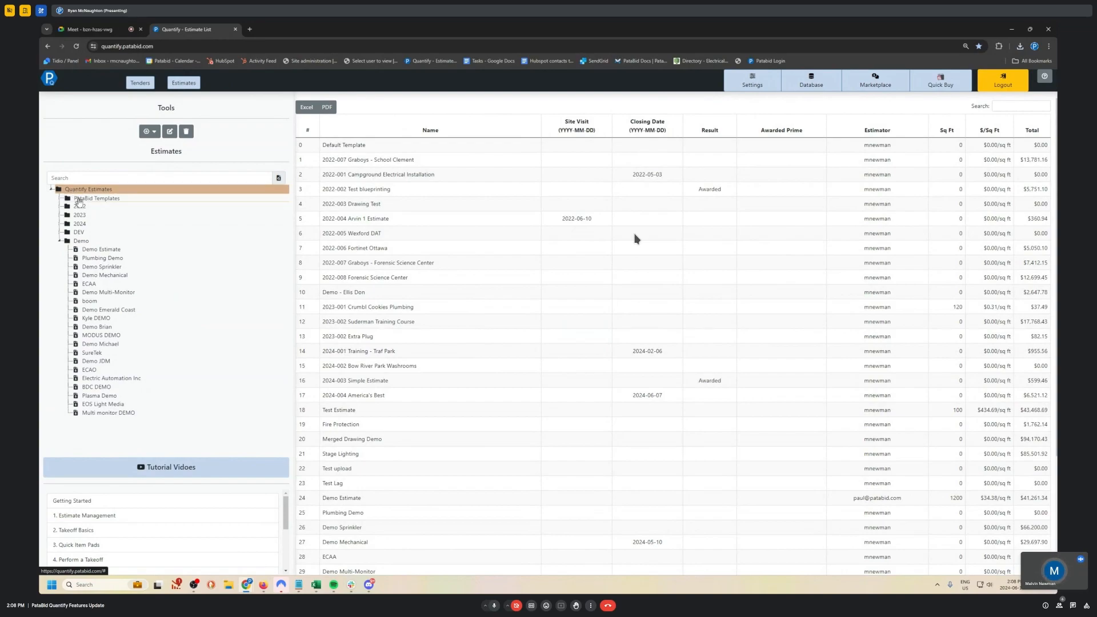
- Upload the "House 01 - A1 - Floor Plan" and "7495 - mech & electrical" drawings to the Multi monitor DEMO estimate and open it
click(89, 244)
click(107, 413)
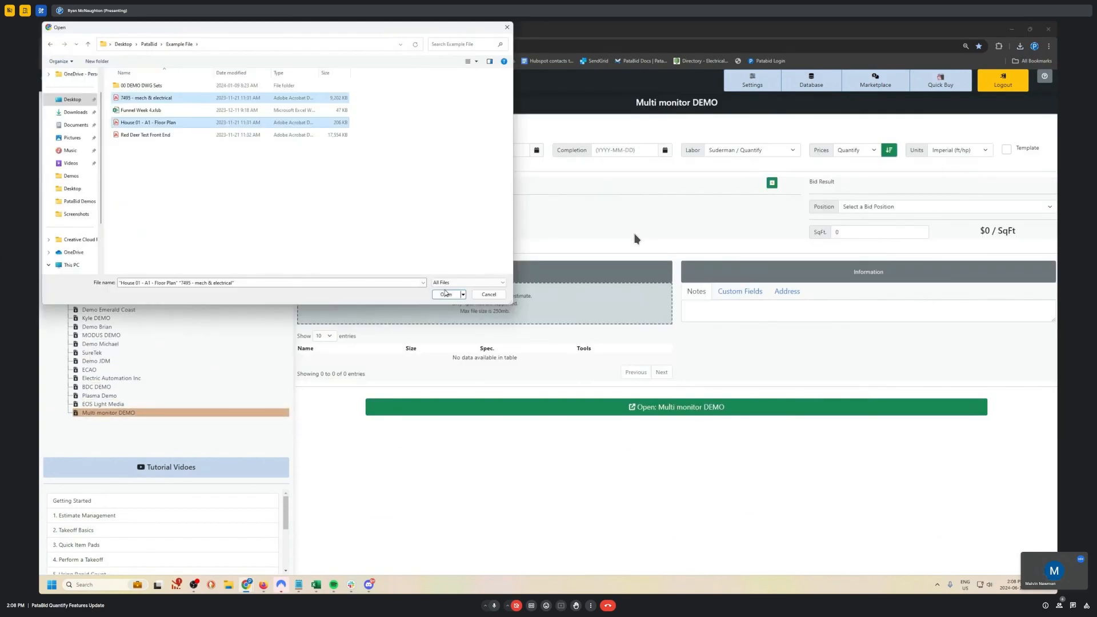
click(445, 294)
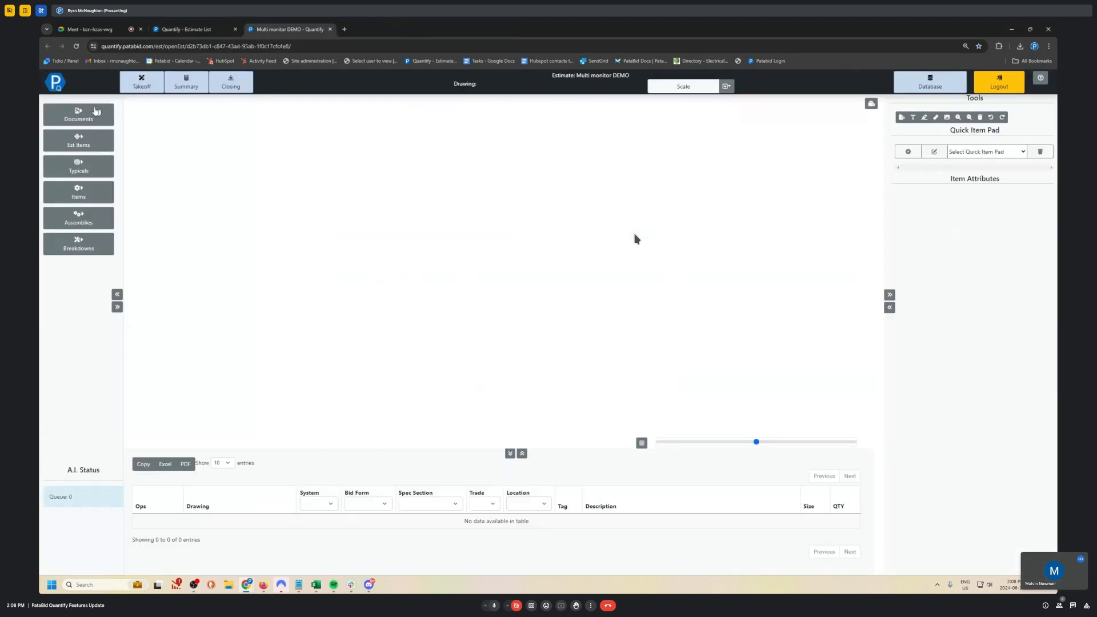
- Display drawing 7495 - M&E-E4 from the mech & electrical document
click(96, 112)
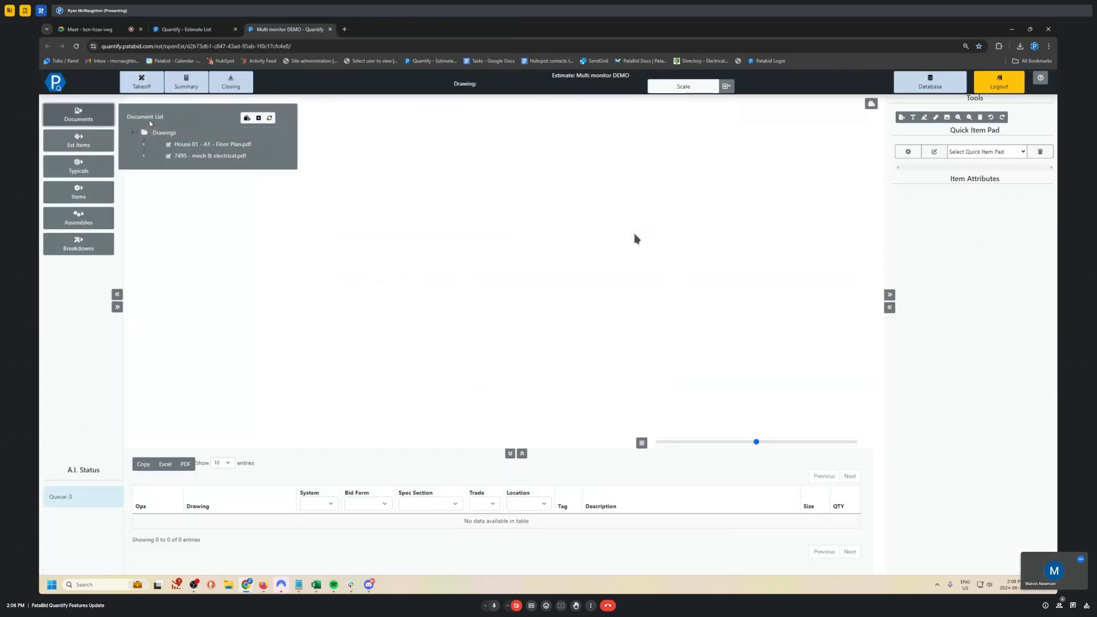
click(144, 155)
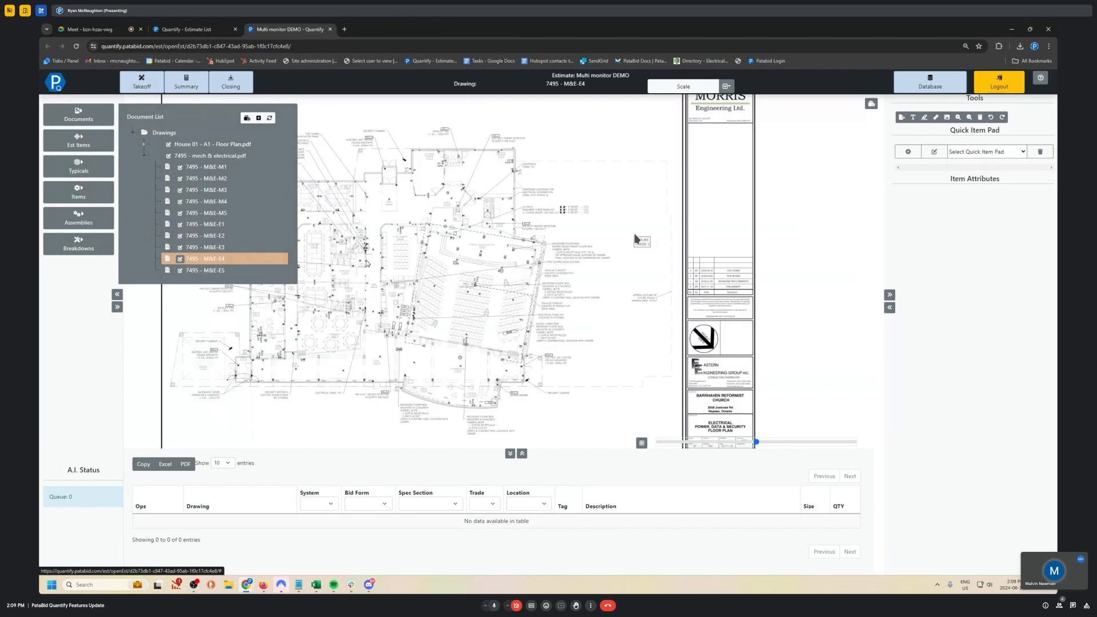
mouse_move(404, 243)
mouse_down()
mouse_move(450, 223)
mouse_move(466, 237)
mouse_up()
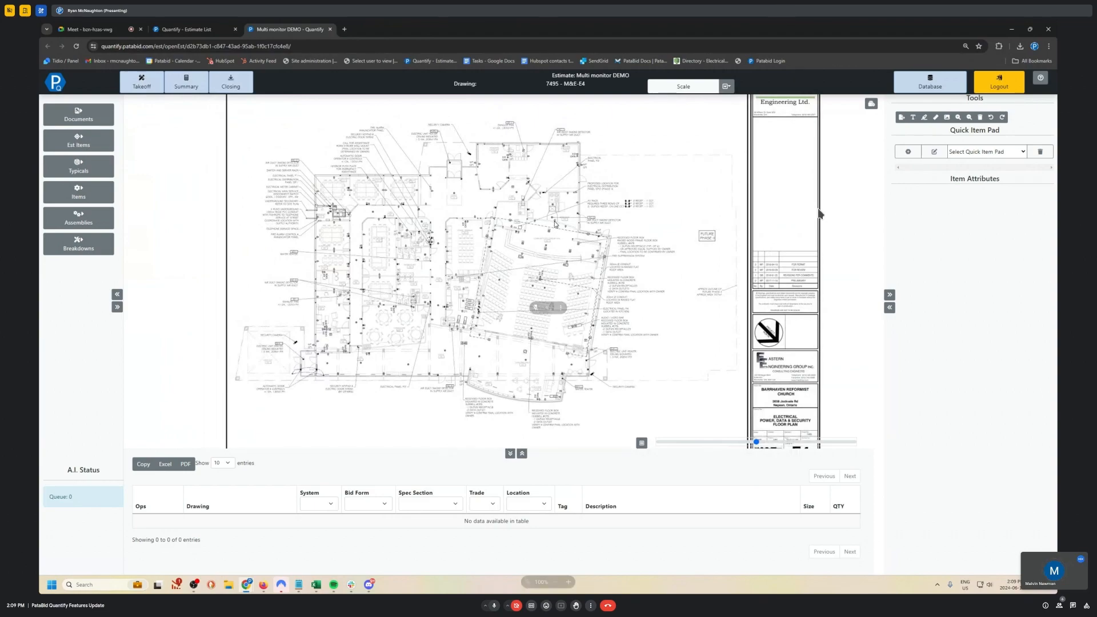
scroll(555, 224, up, 3)
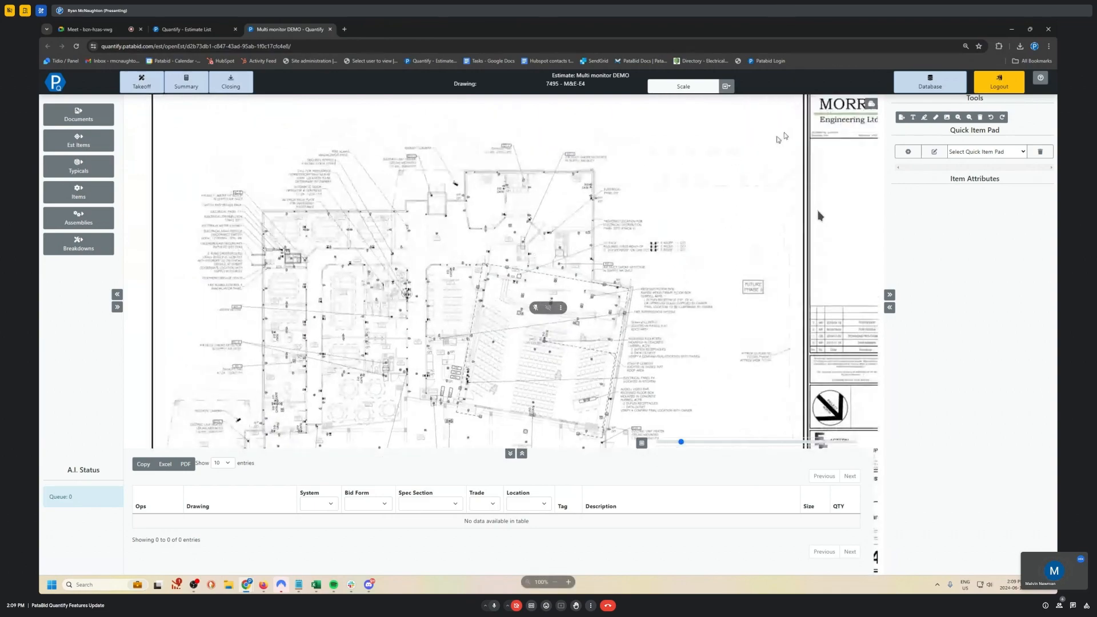
- Open the drawings in a separate window and arrange it side by side with the main estimate window
click(873, 108)
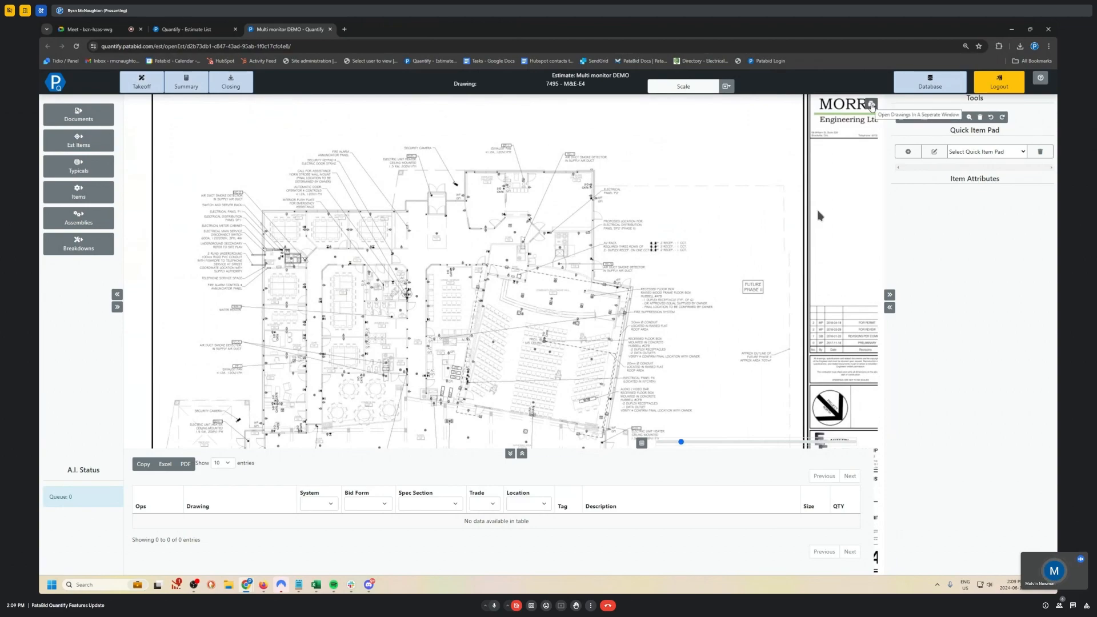
click(871, 107)
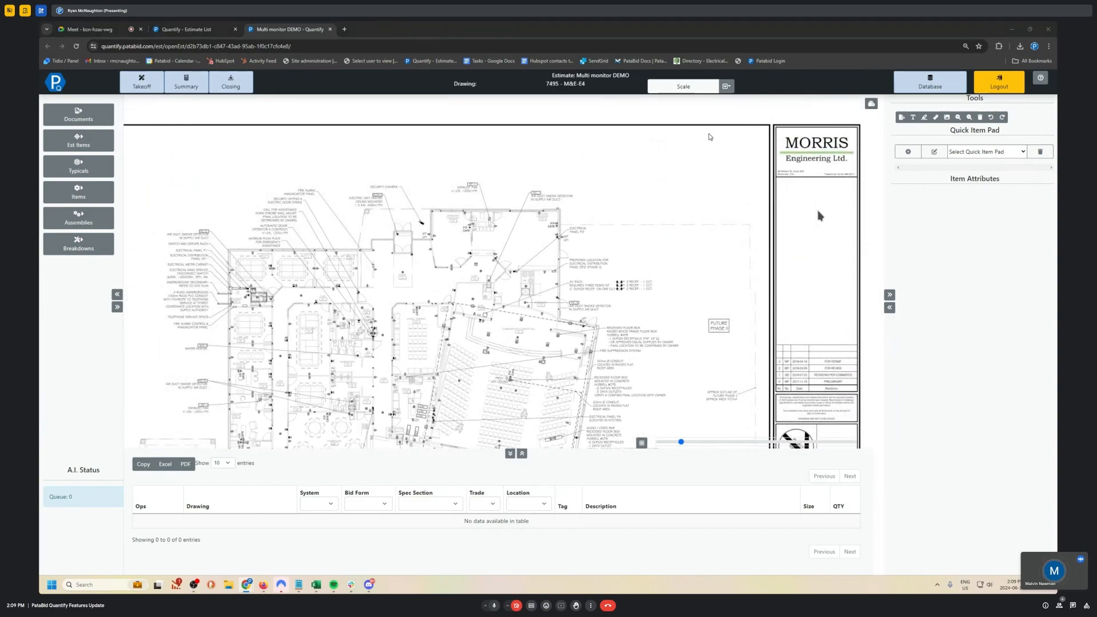
drag(318, 33, 873, 87)
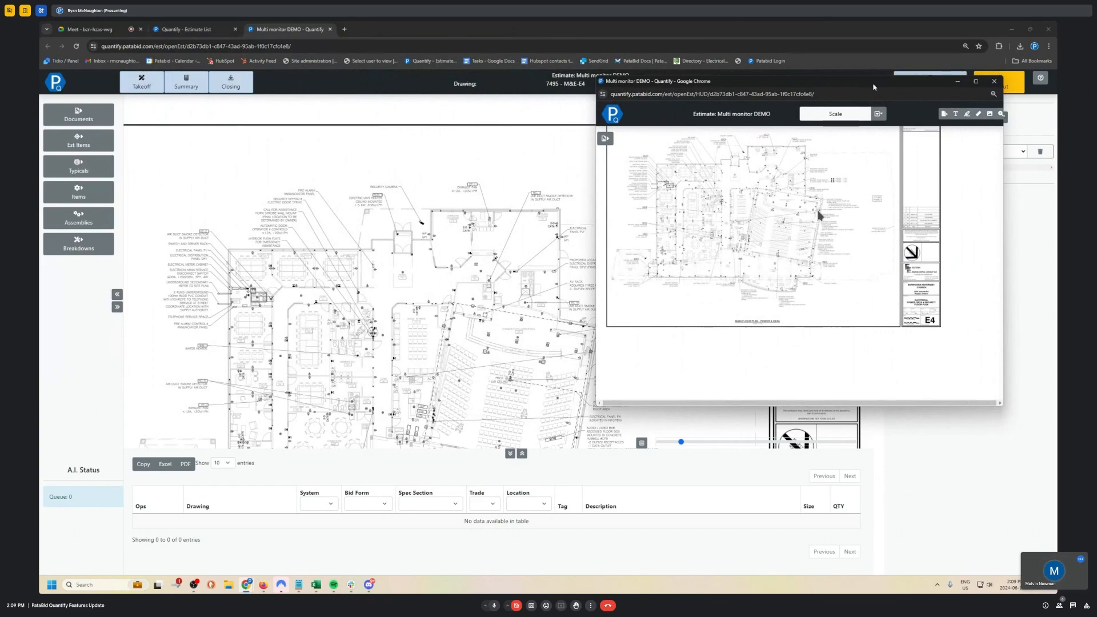
drag(869, 87, 754, 41)
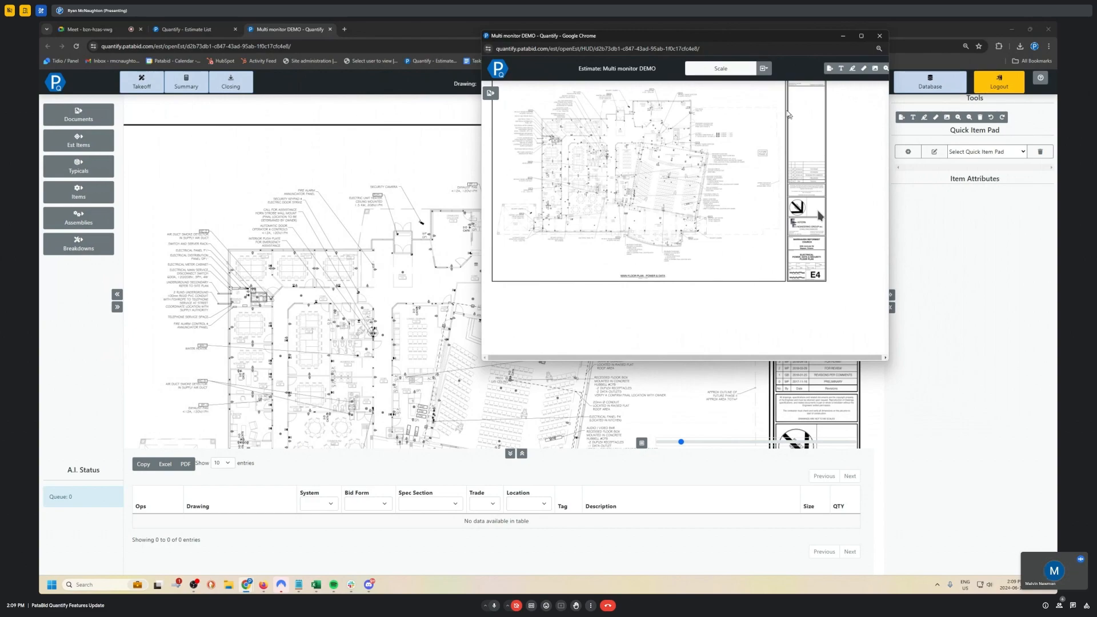
drag(709, 37, 494, 34)
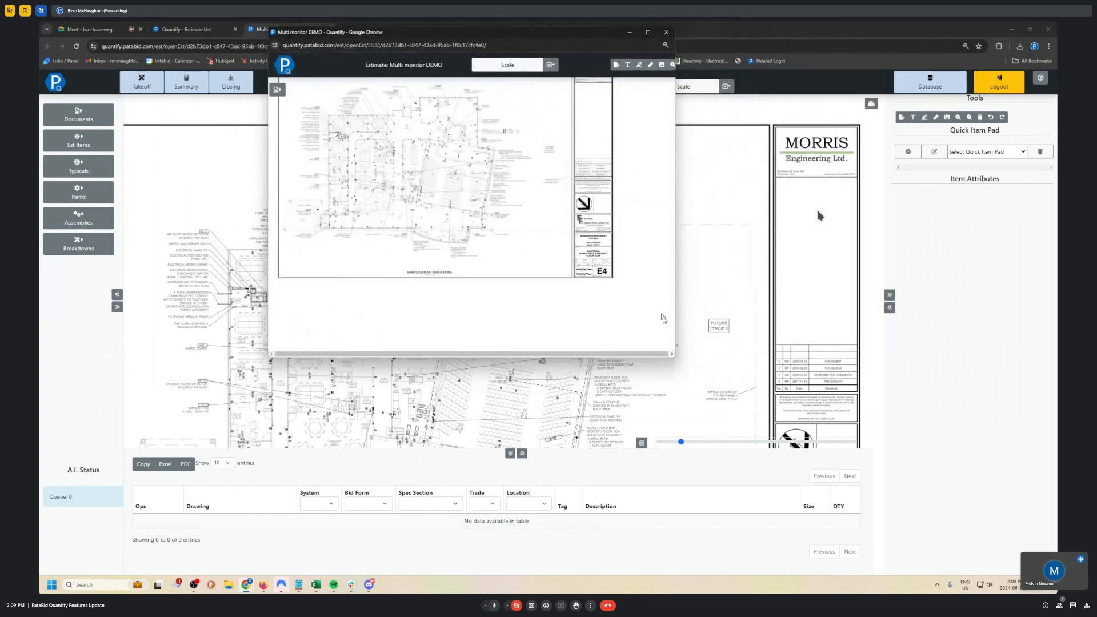
mouse_move(676, 358)
mouse_down()
mouse_move(771, 465)
mouse_move(860, 539)
mouse_up()
mouse_move(557, 35)
mouse_down()
mouse_move(395, 57)
mouse_move(99, 122)
mouse_move(40, 120)
mouse_up()
key(Escape)
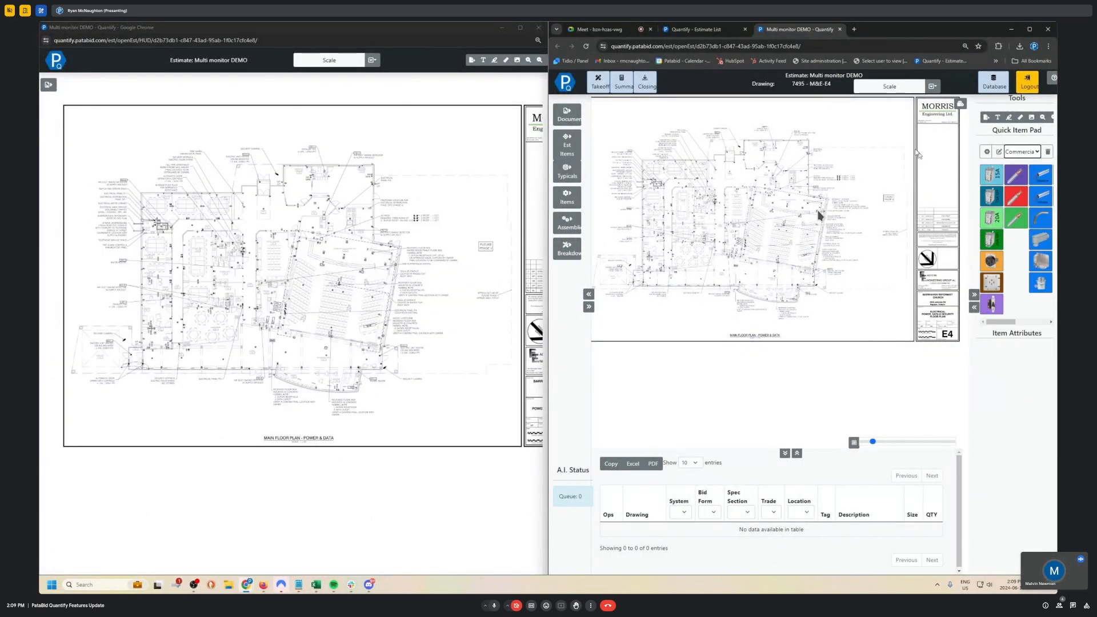
- Count two 15A duplex plugs with #14 gauge around Toddlers Childcare on the separate drawing and commit them
click(987, 175)
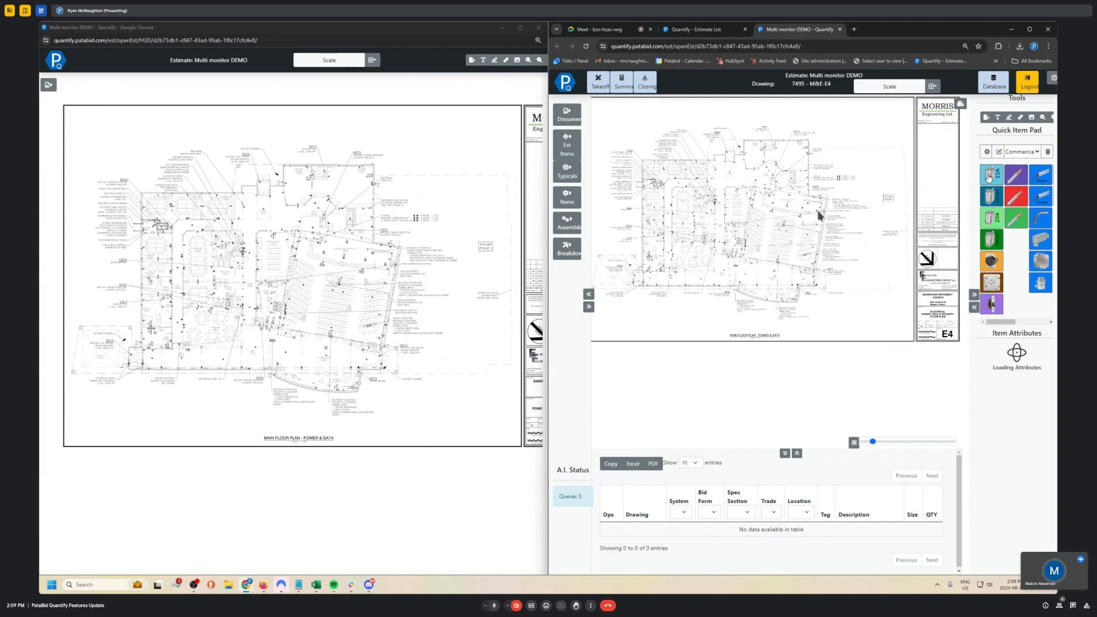
click(1015, 359)
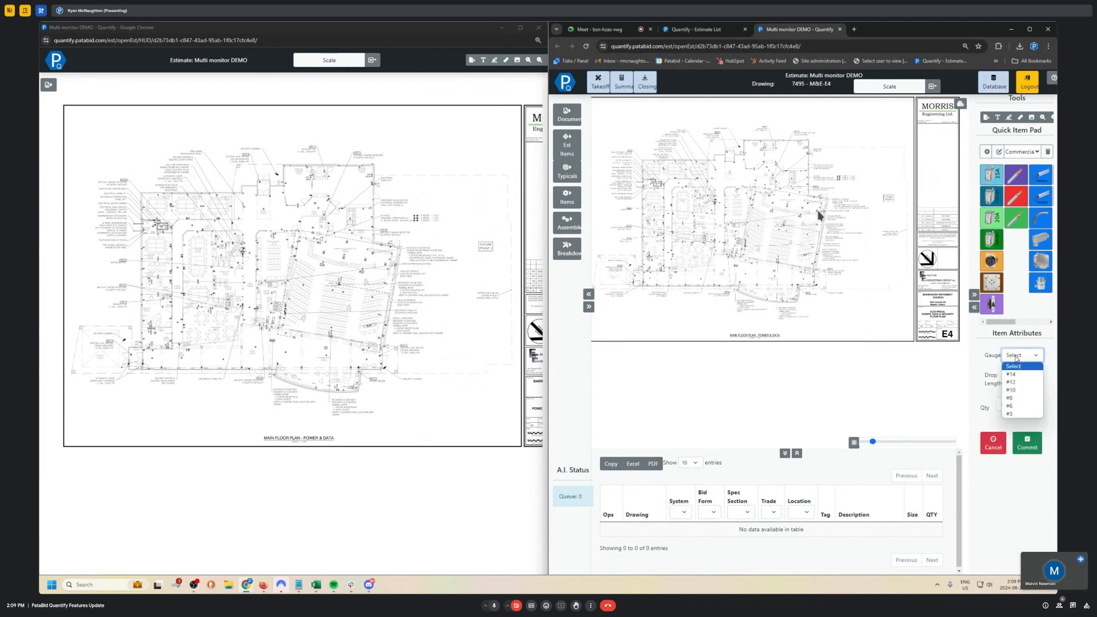
click(1019, 377)
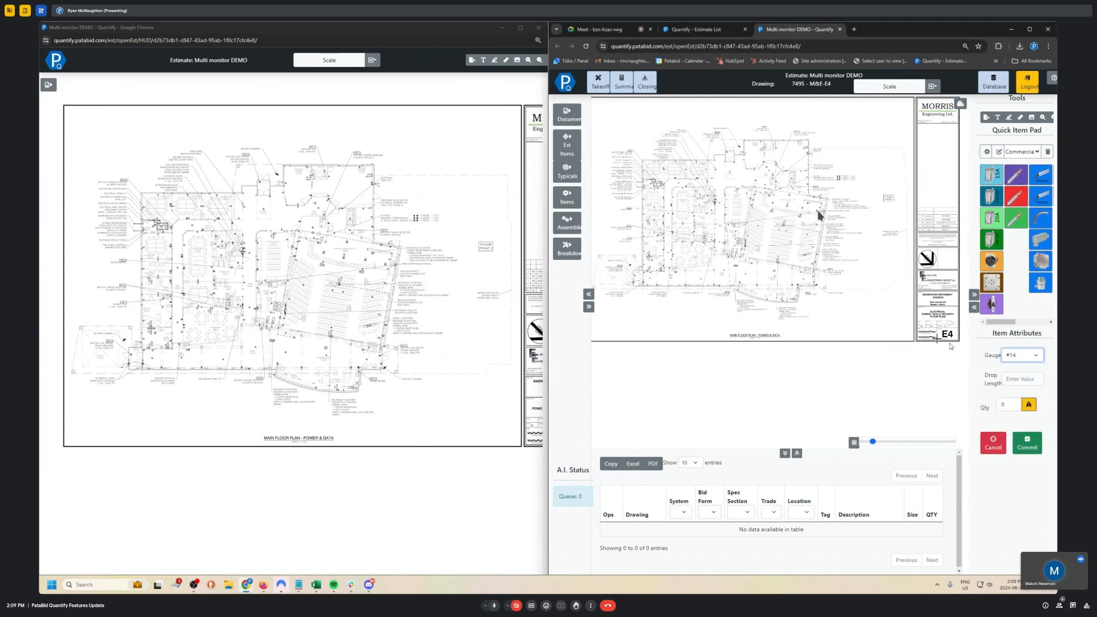
click(370, 180)
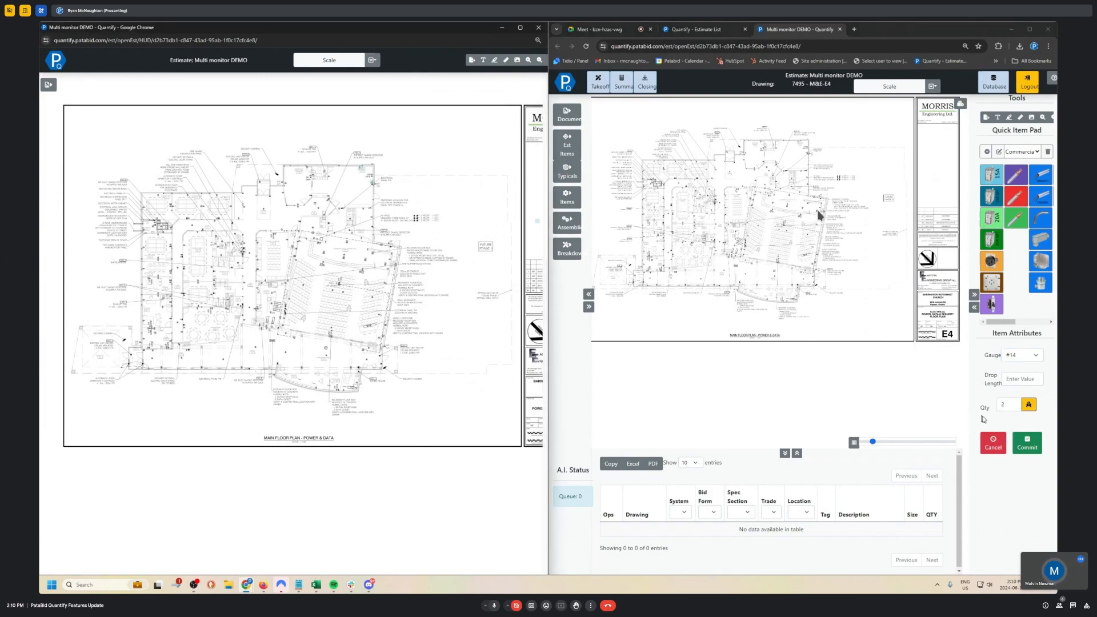
click(1027, 443)
- Count two more #14 duplex plugs by the washroom and corridor walls next to Toddlers Childcare and commit them
scroll(338, 210, up, 6)
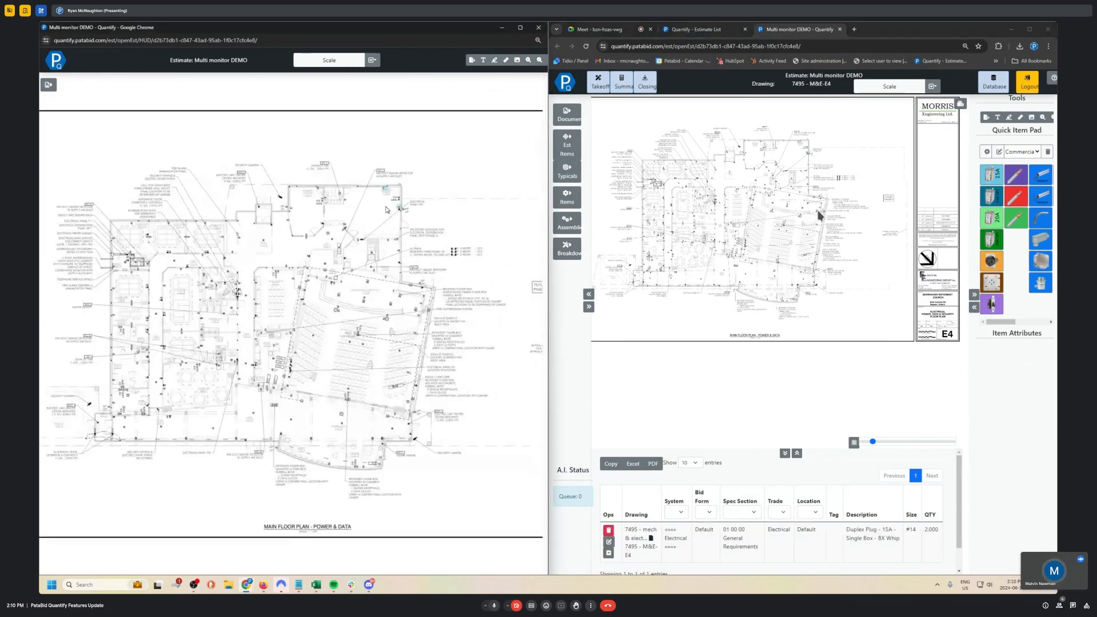
drag(324, 242, 271, 188)
click(1009, 206)
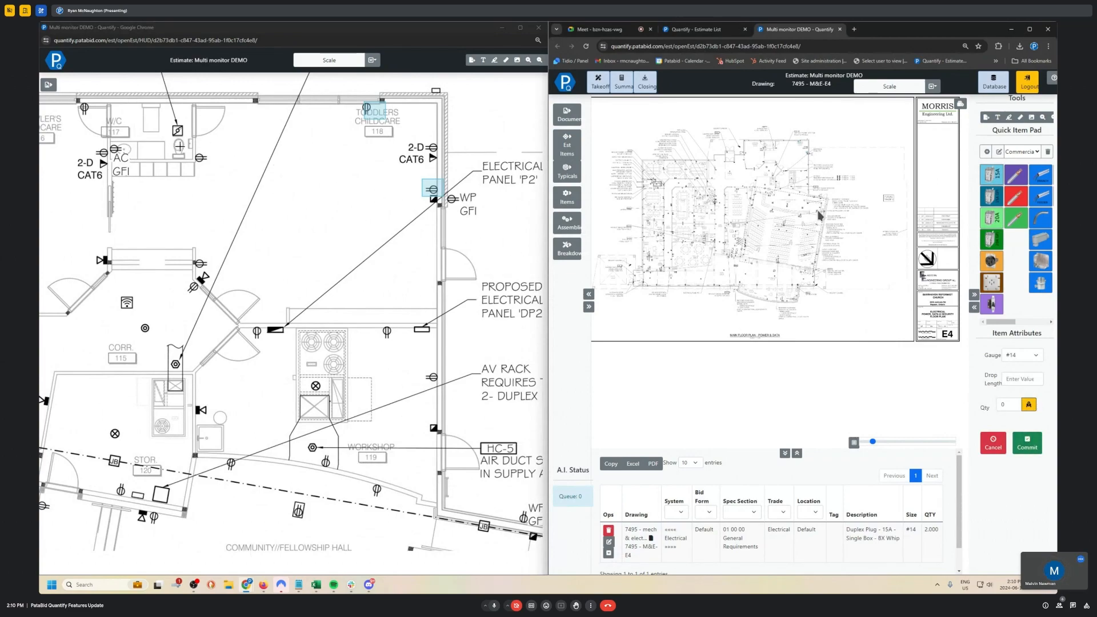
click(200, 158)
click(200, 263)
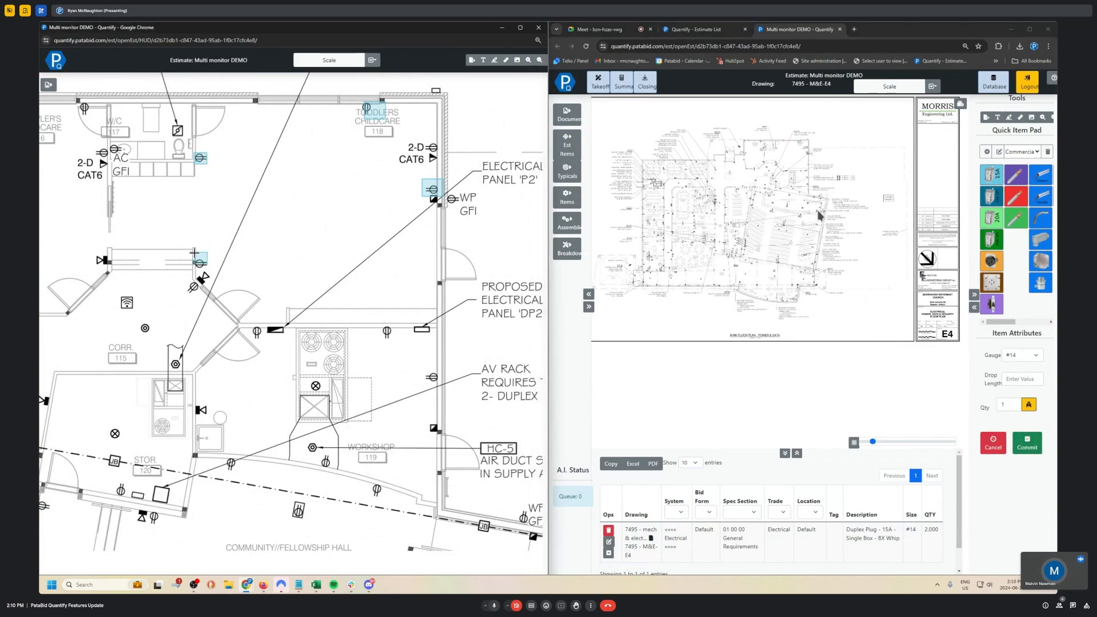
click(1028, 451)
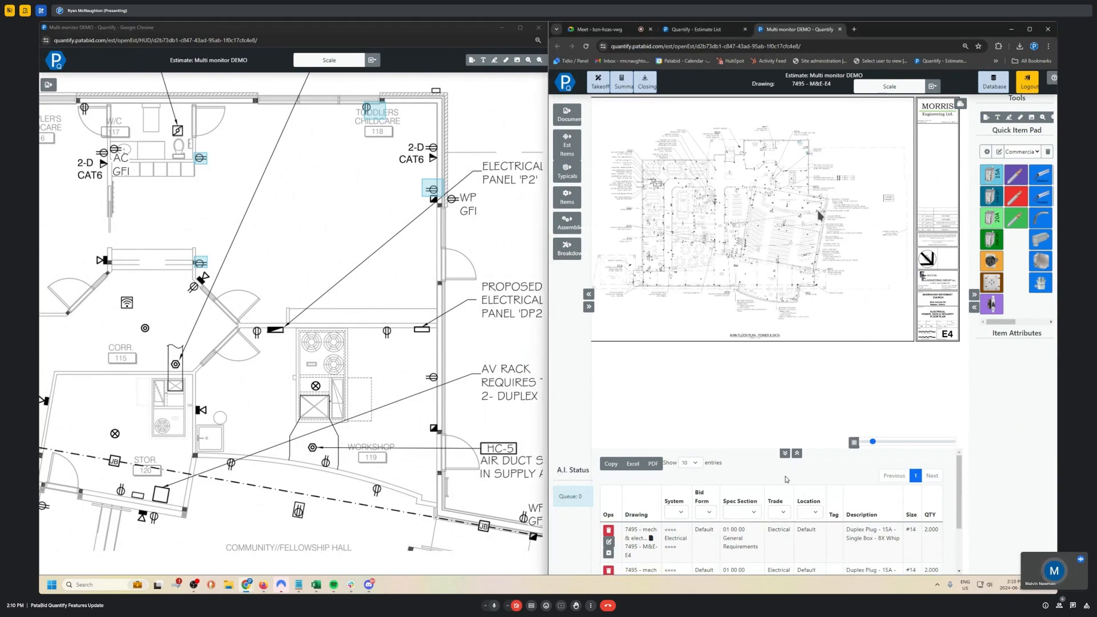
- Check the committed duplex plug entries in the expanded takeoff table and their markers on the main window's drawing
click(800, 454)
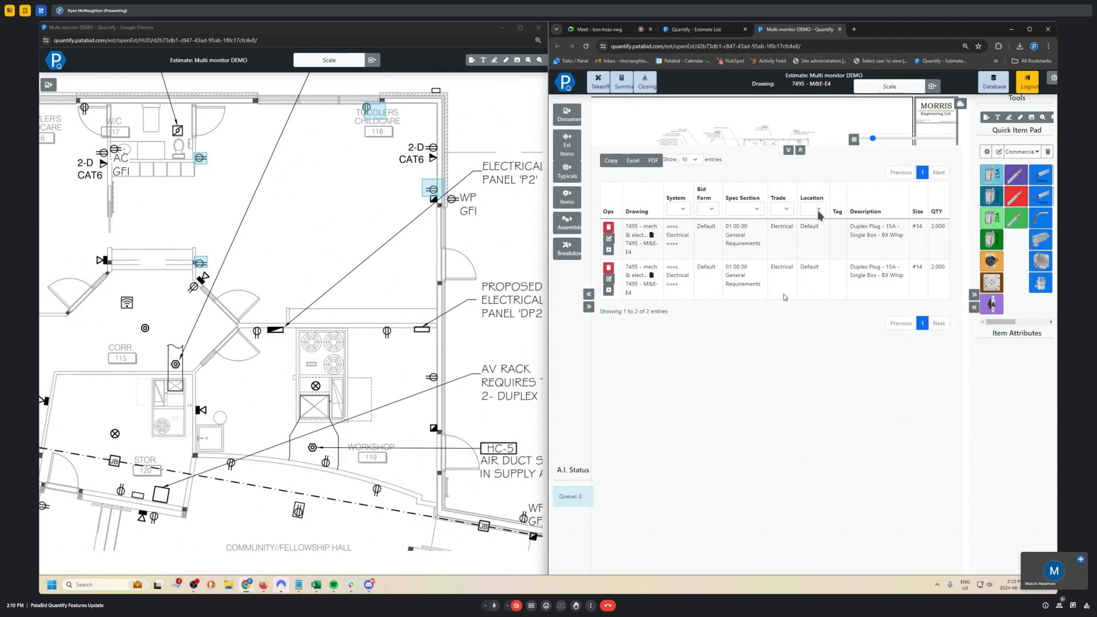
click(789, 151)
scroll(811, 225, up, 5)
mouse_move(779, 308)
mouse_down()
mouse_move(868, 246)
mouse_move(919, 247)
mouse_move(840, 247)
mouse_move(733, 222)
mouse_up()
scroll(855, 249, down, 1)
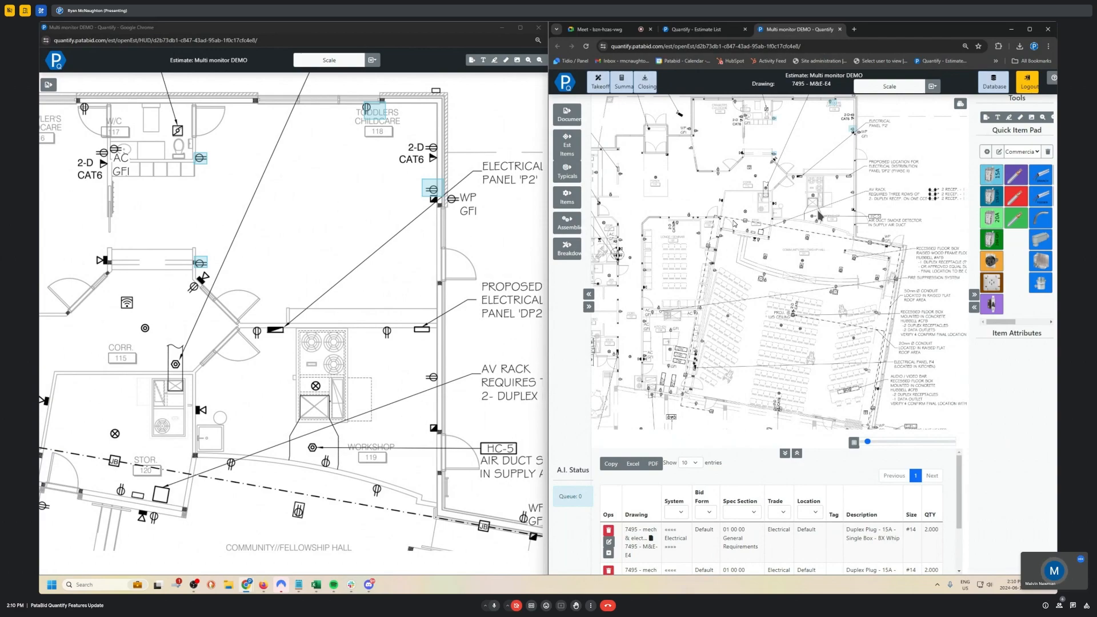
scroll(763, 236, up, 2)
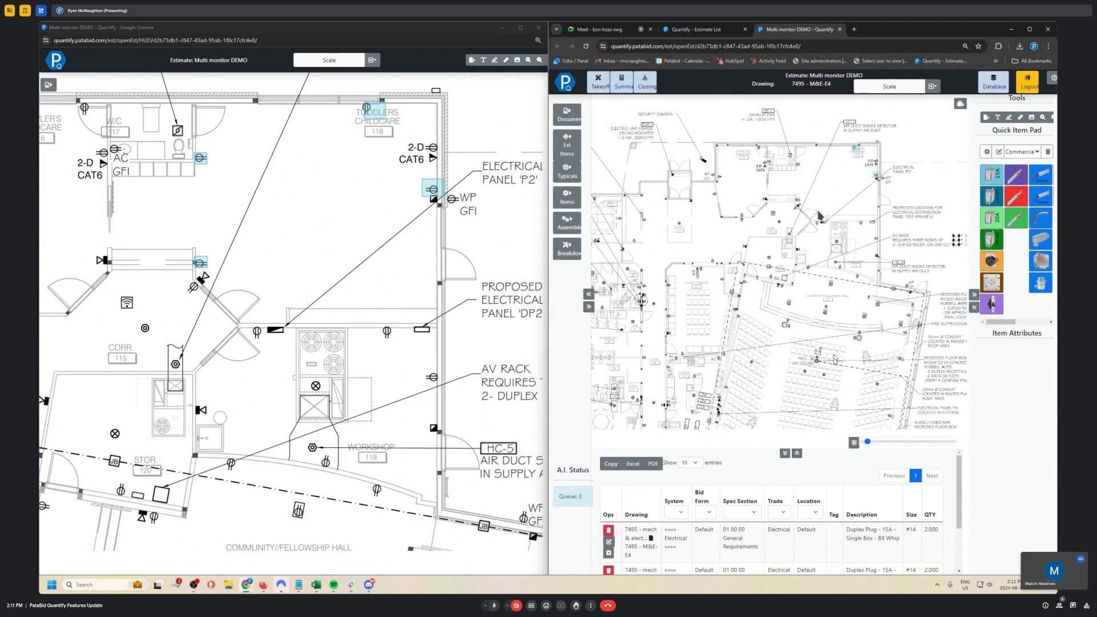
scroll(959, 491, down, 2)
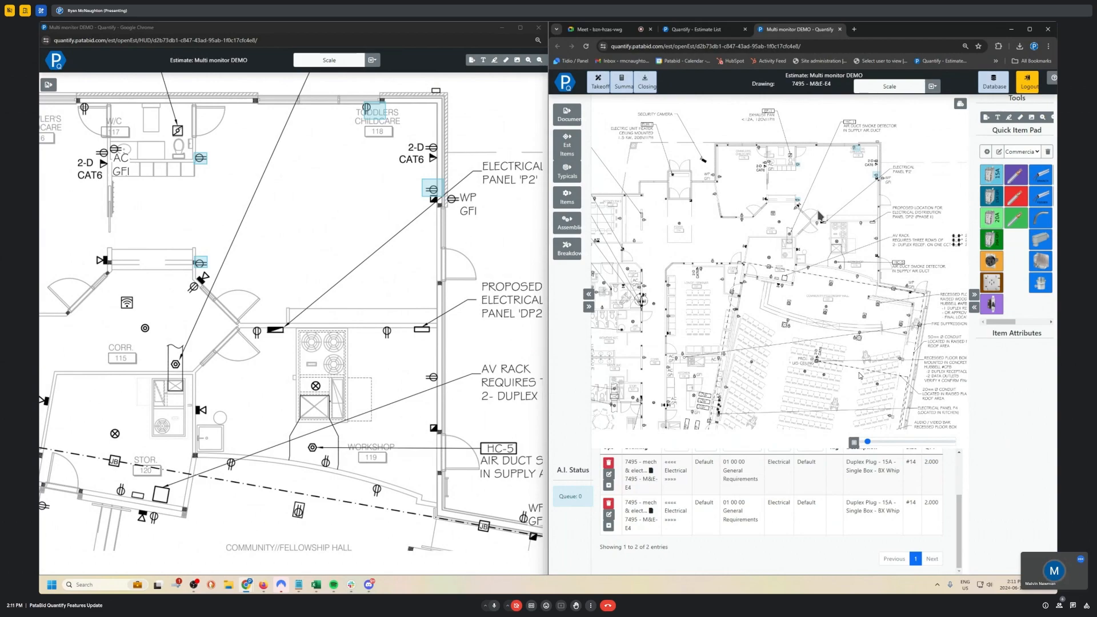
scroll(772, 349, up, 3)
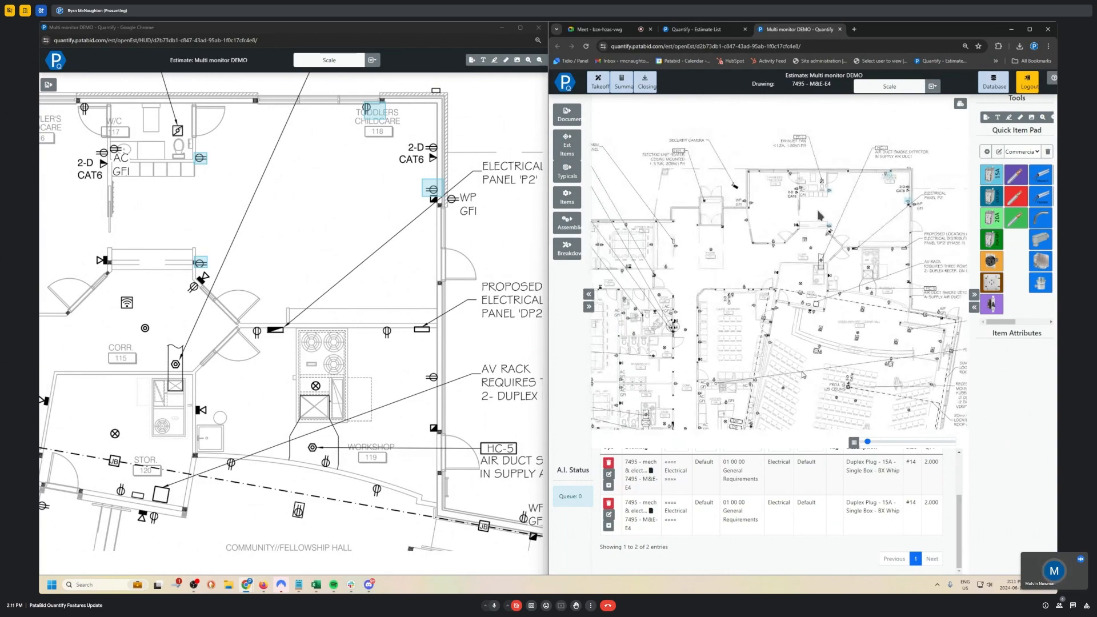
drag(802, 374, 801, 372)
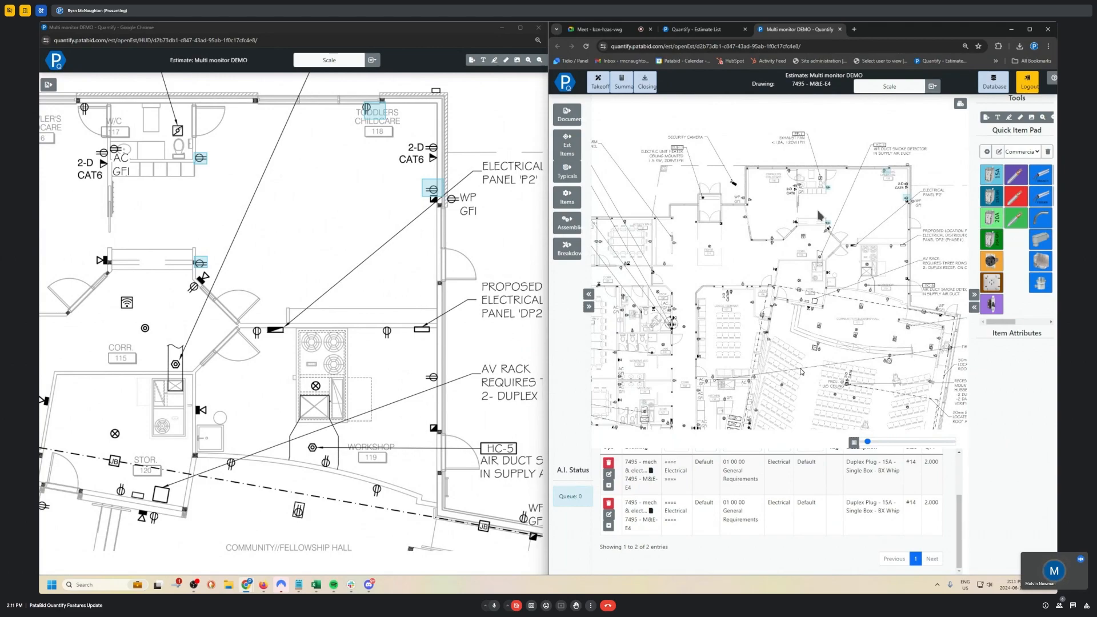
drag(800, 372, 805, 371)
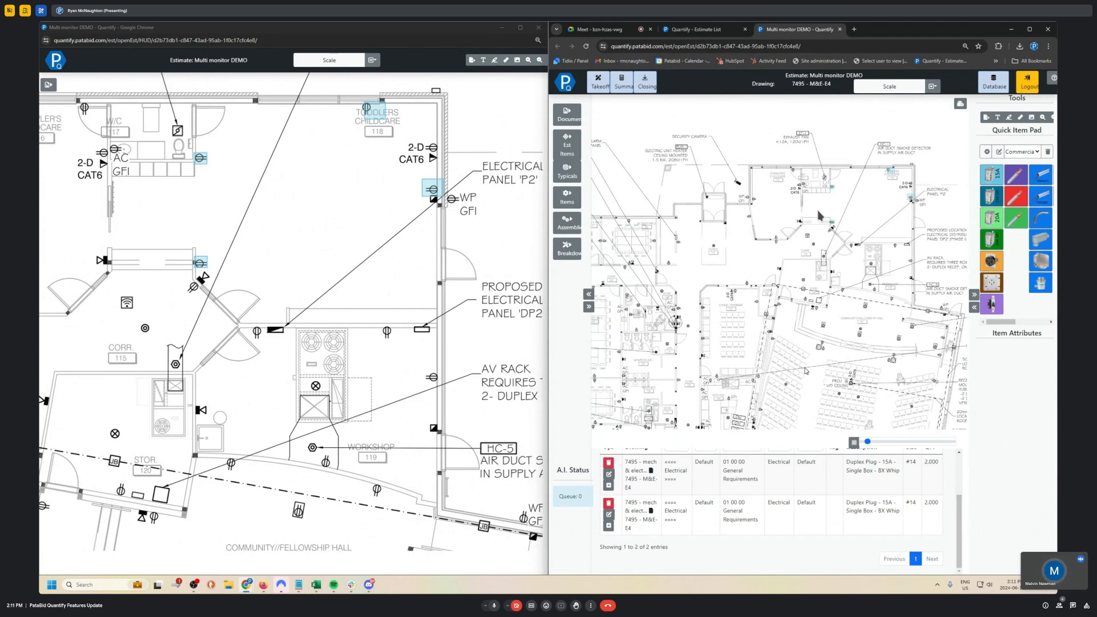
drag(783, 298, 711, 330)
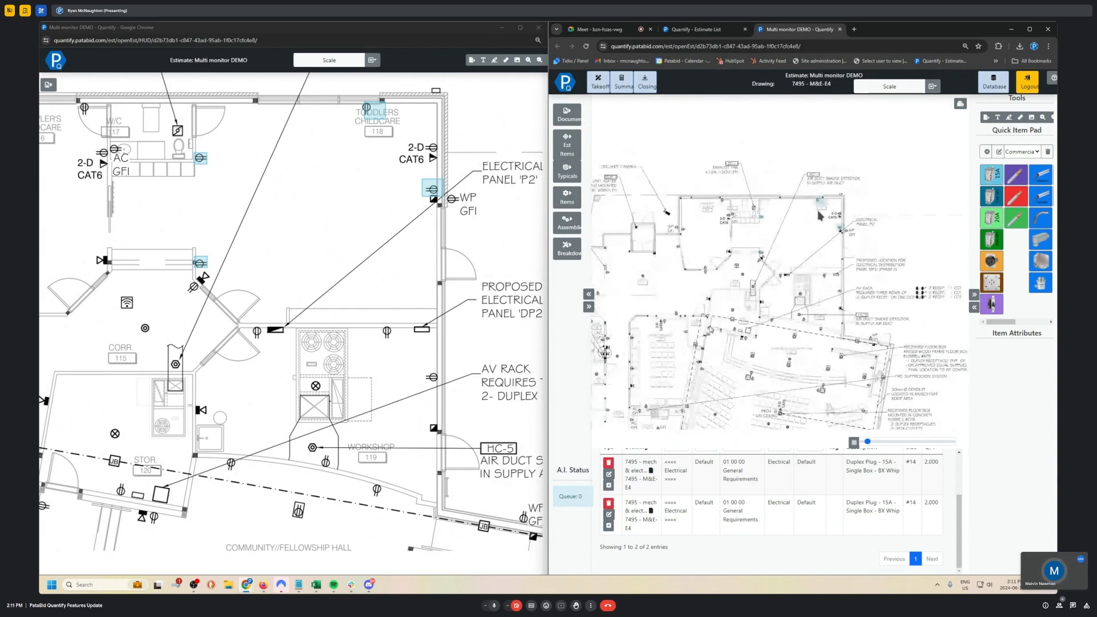
- Highlight the AIR DUCT SMOKE DETECTOR line of the HC-1 note freehand in green (RGB 37, 212, 137) on the main window's drawing
scroll(828, 183, up, 5)
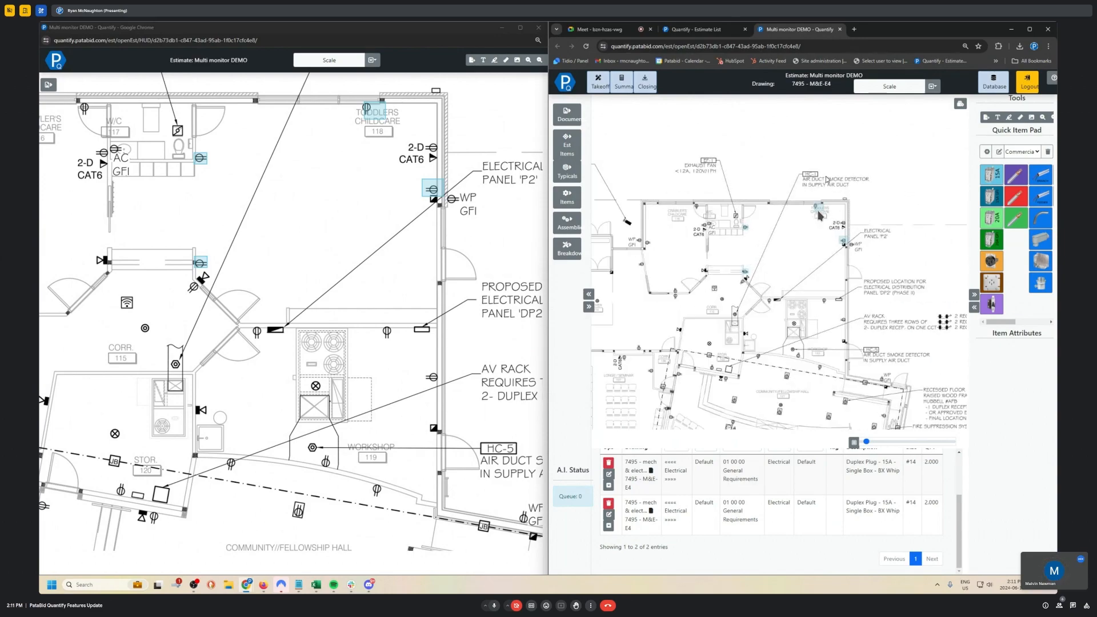
drag(830, 184, 797, 228)
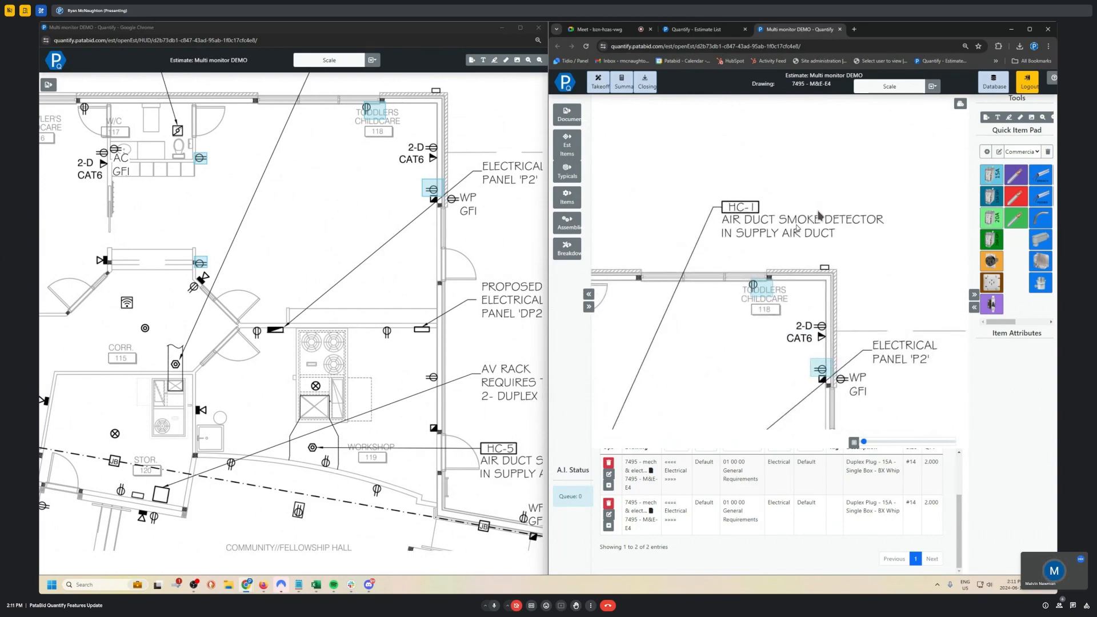
click(1010, 118)
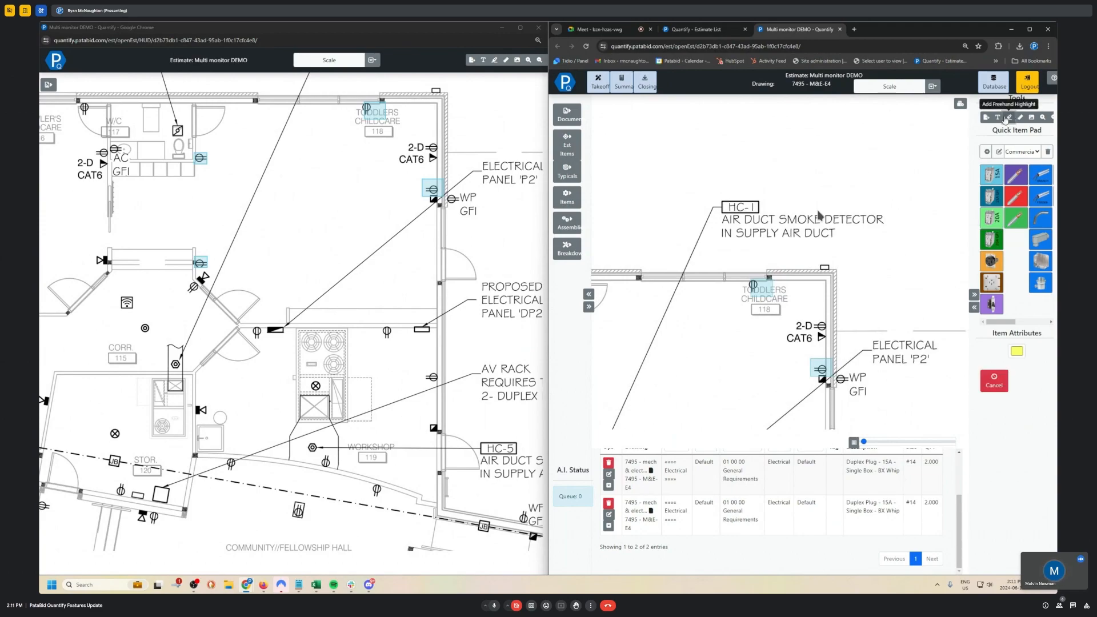
click(1018, 352)
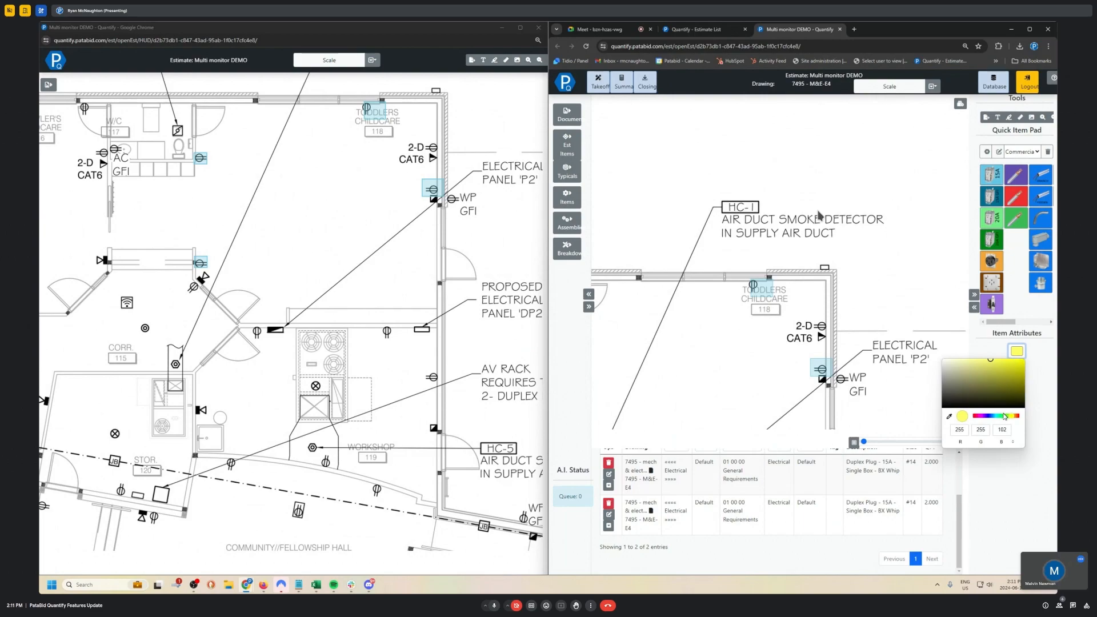
click(1004, 417)
drag(1004, 418, 1000, 416)
click(1009, 368)
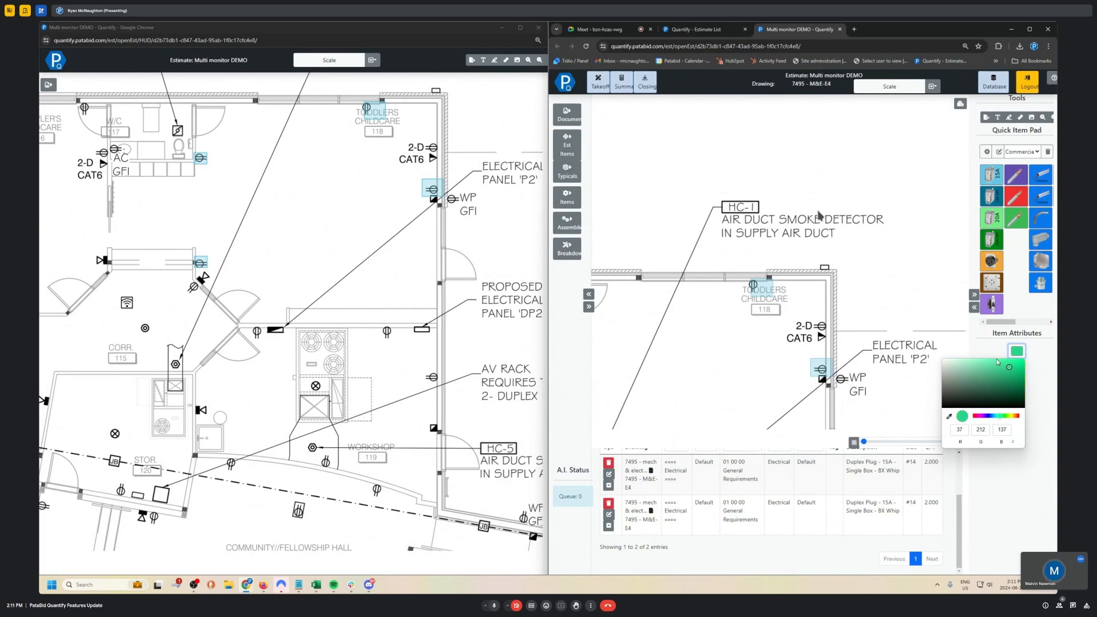
mouse_move(722, 213)
mouse_down()
mouse_move(873, 220)
mouse_move(750, 228)
mouse_up()
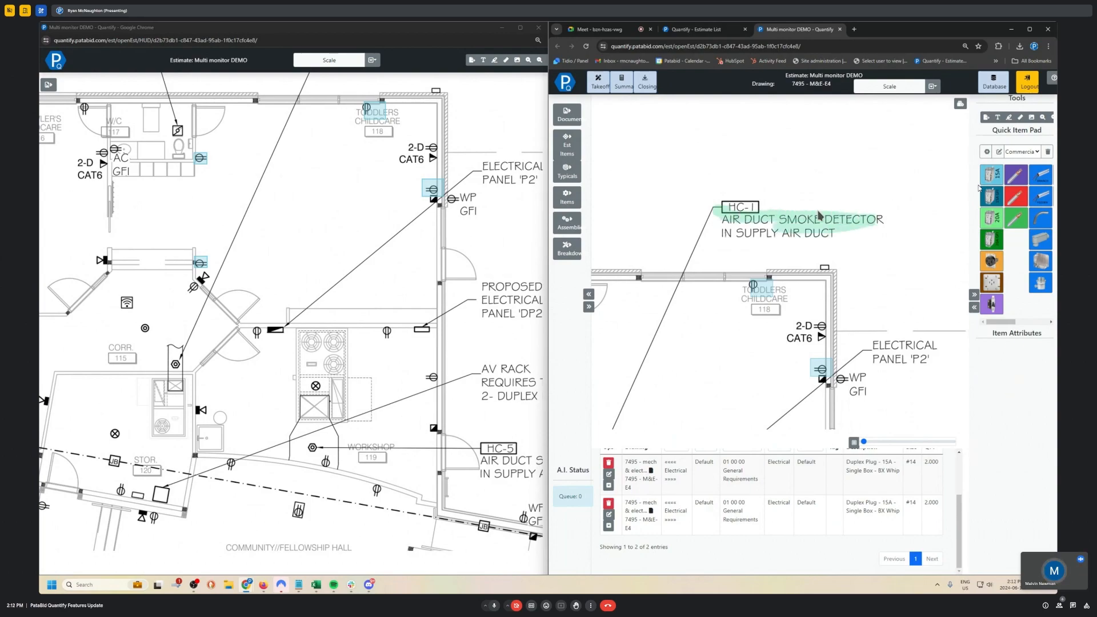
- Add green freehand highlighting over the HC-1 tag and the IN SUPPLY AIR DUCT line, and end highlighting
click(1008, 118)
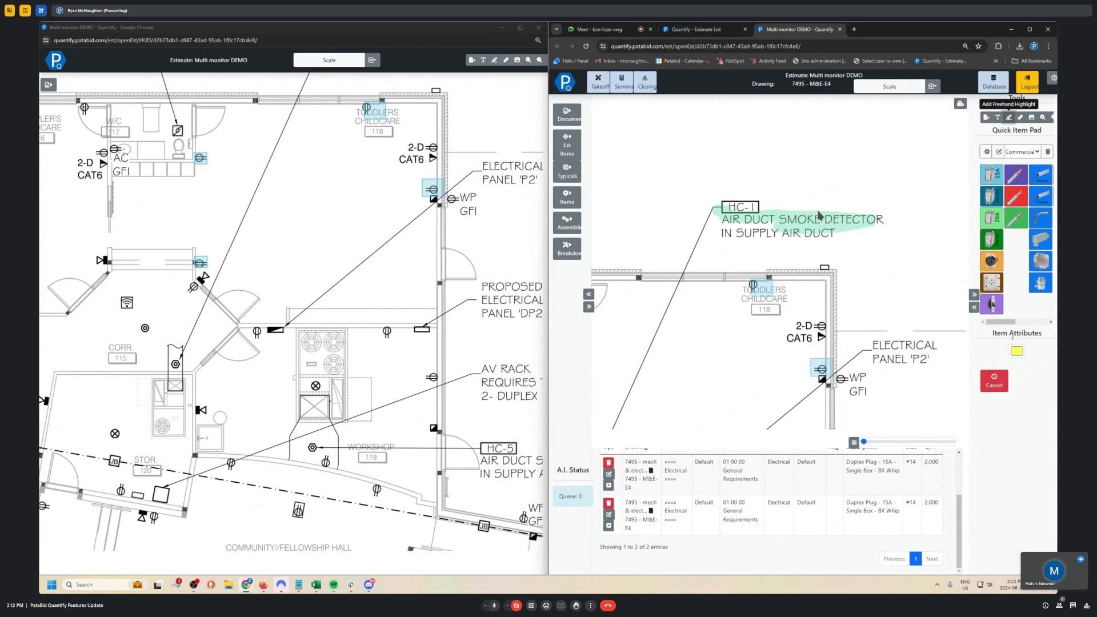
click(1017, 351)
click(1001, 416)
click(1000, 368)
click(798, 230)
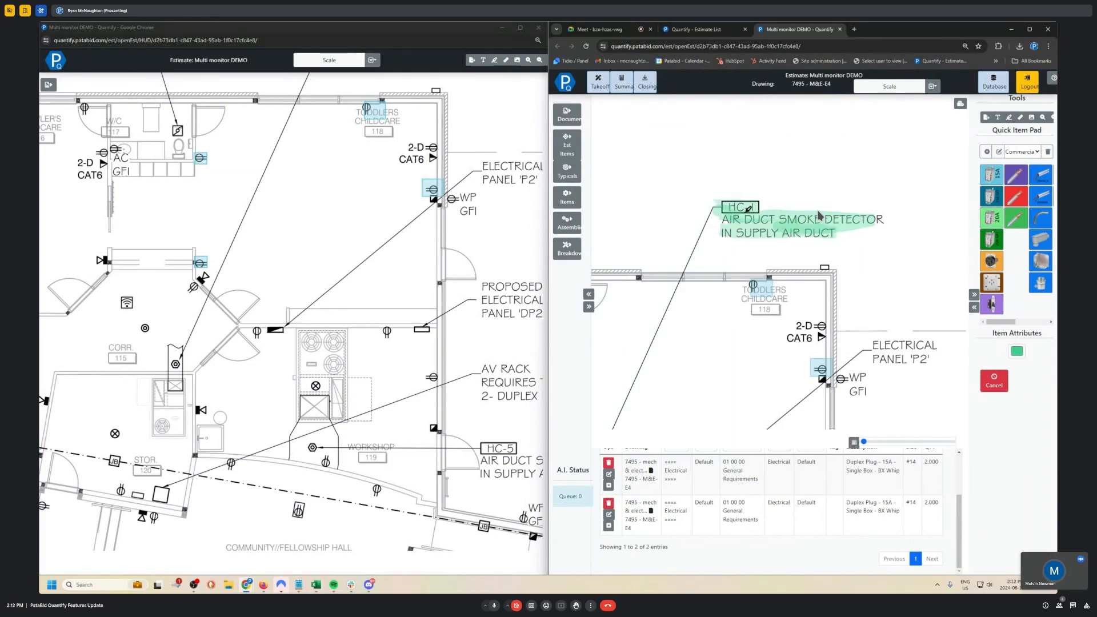
key(Escape)
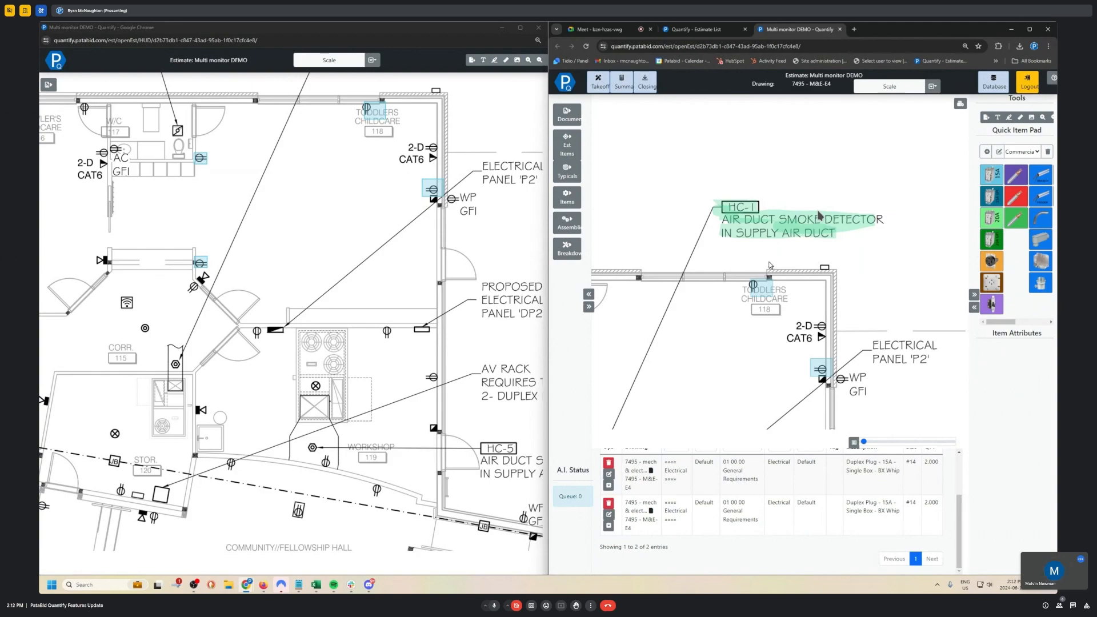
scroll(820, 215, down, 3)
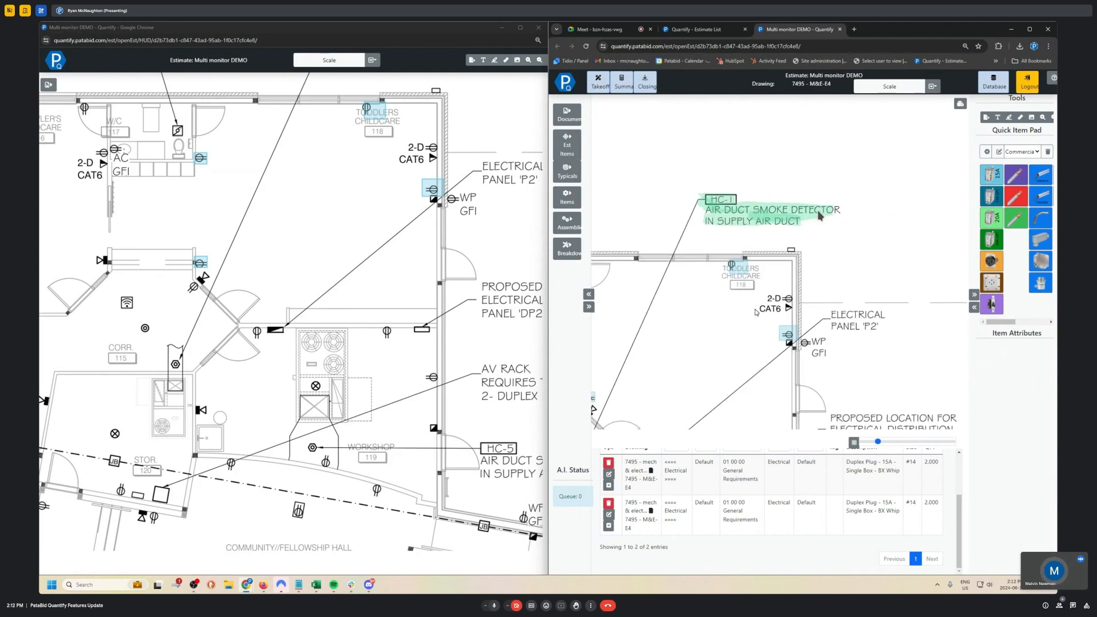
scroll(820, 215, down, 3)
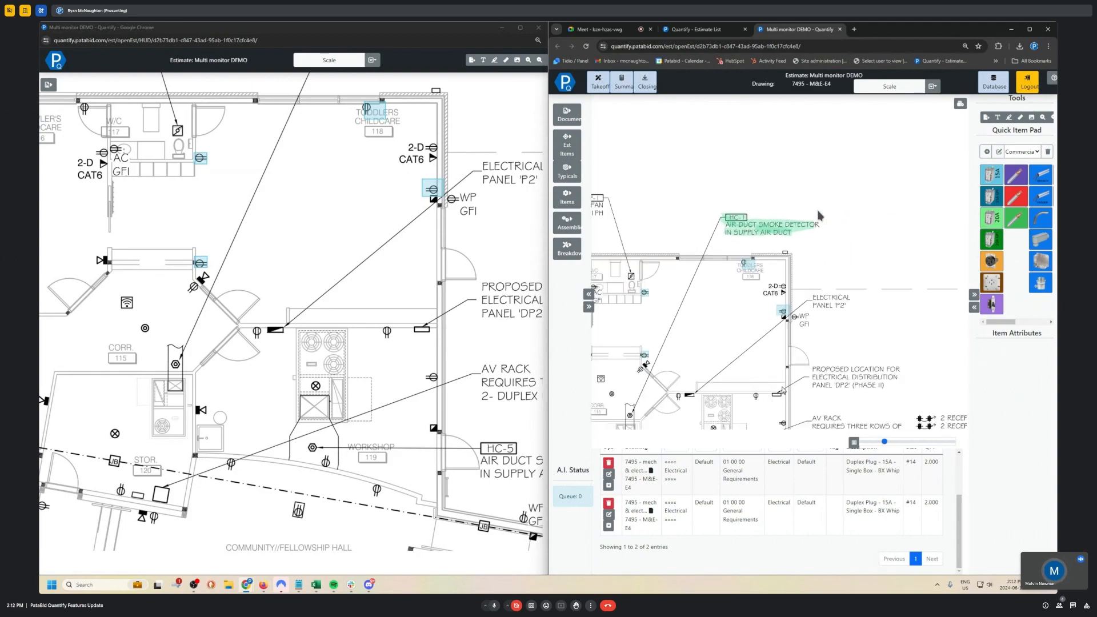
click(762, 232)
- Open the Multi monitor DEMO estimate's summary in a maximized window and review its item rows and SKU column
click(645, 82)
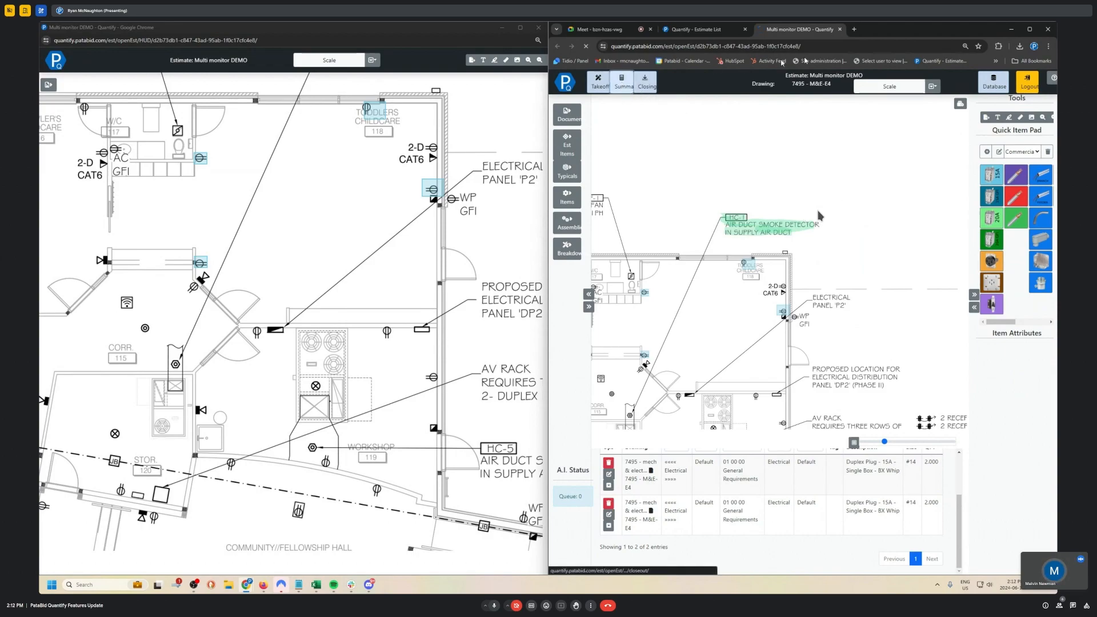
click(1029, 28)
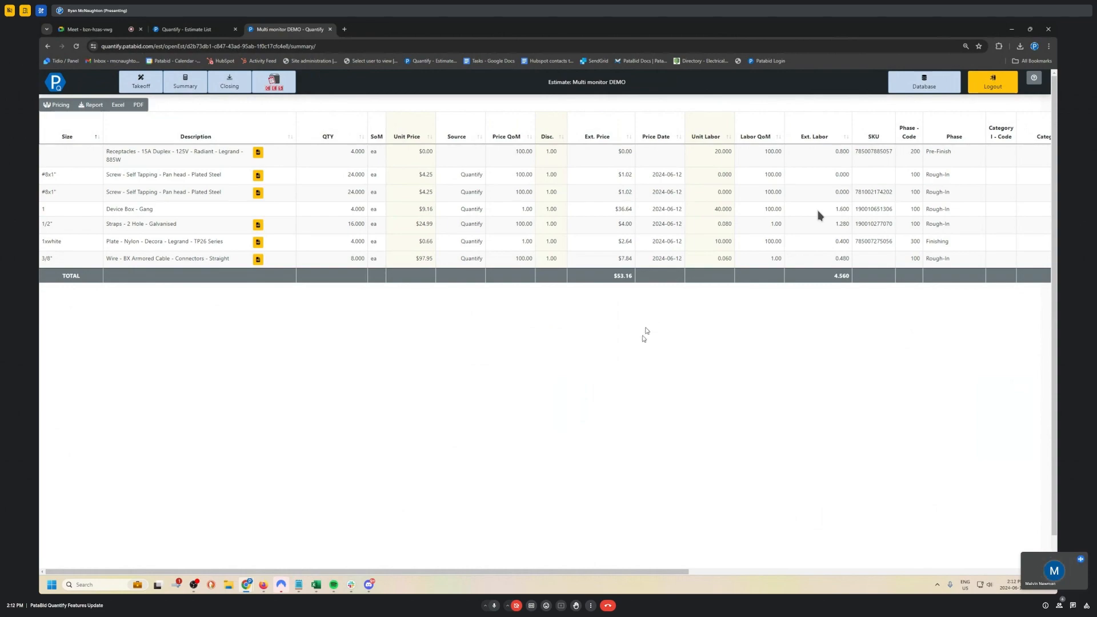
mouse_move(625, 574)
mouse_down()
mouse_move(642, 571)
mouse_move(617, 568)
mouse_up()
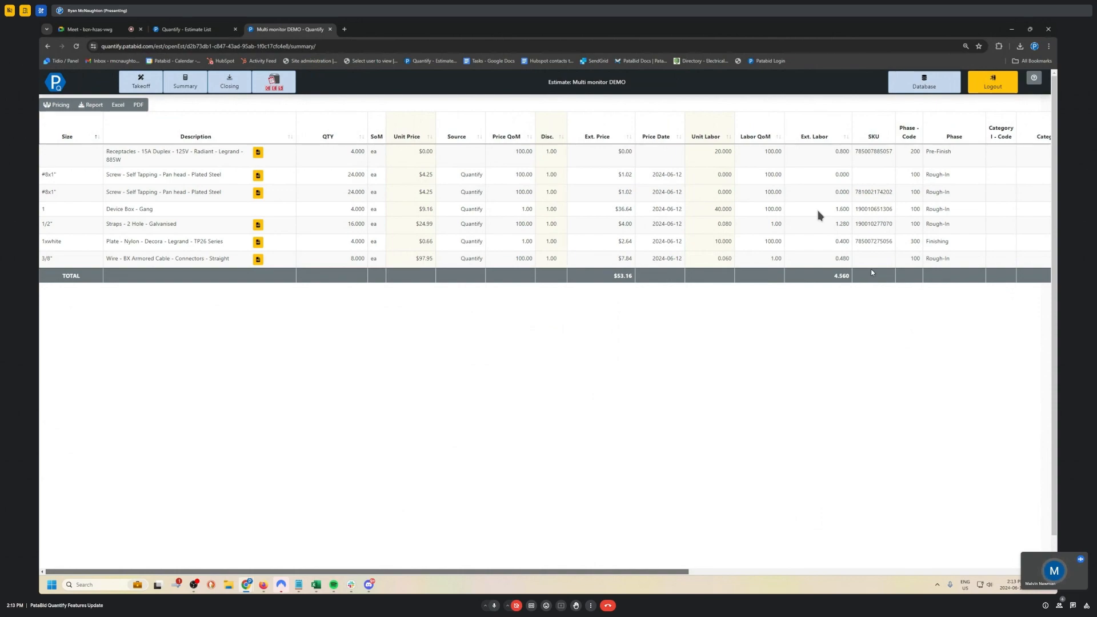
- Set GESCAN SKU as the default UPC book in the database and reload the estimate's summary
click(923, 82)
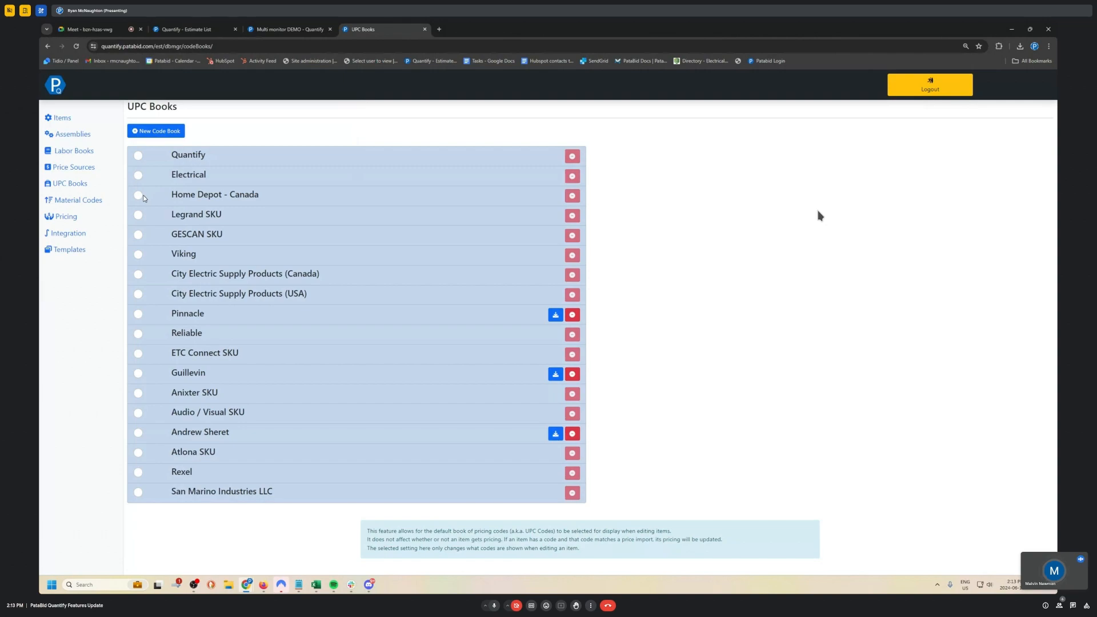
click(136, 236)
click(296, 34)
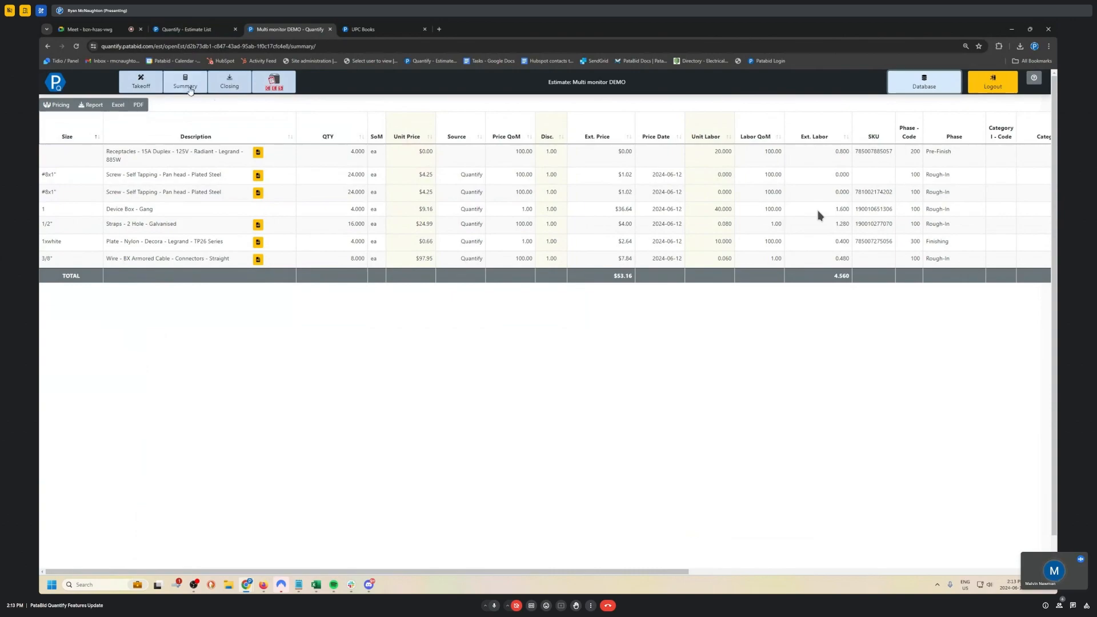
click(218, 91)
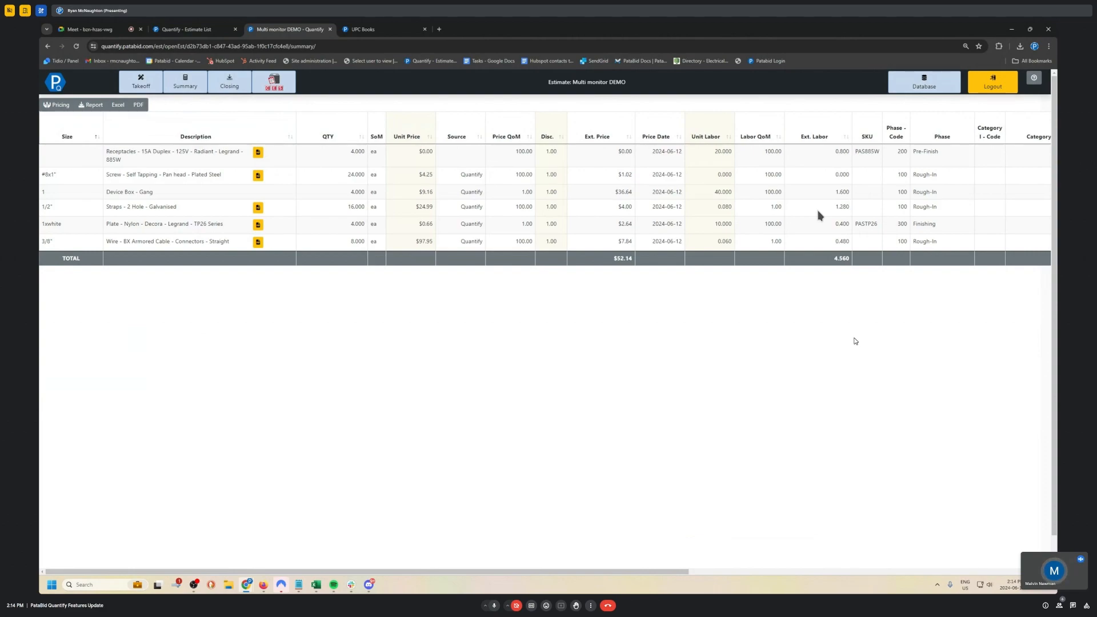
- Create a new UPC code book named My Codes
click(363, 29)
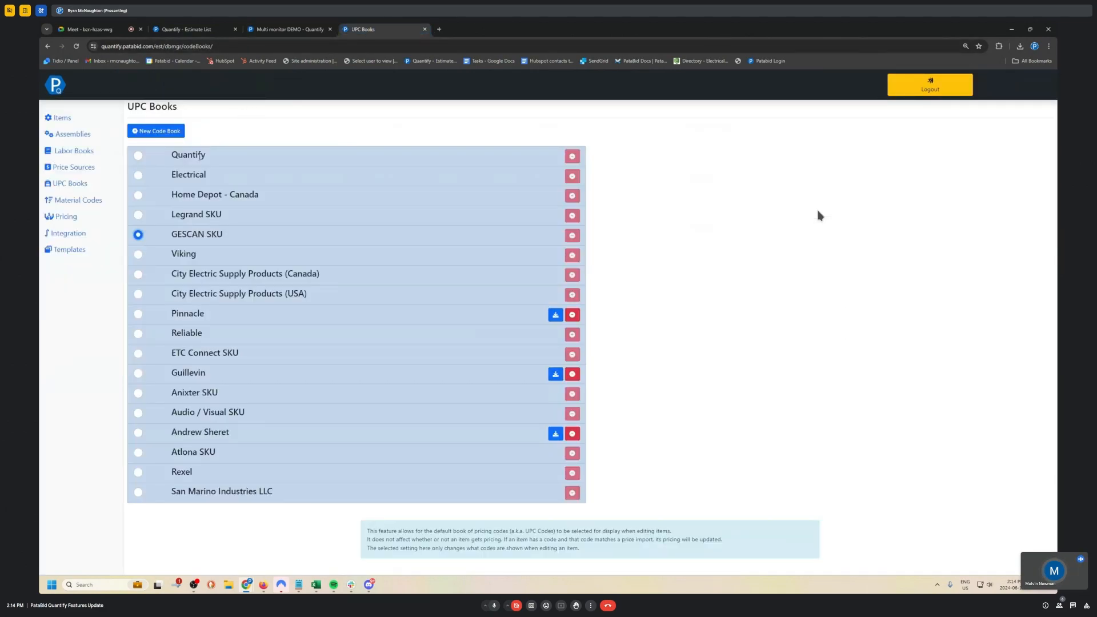
click(156, 131)
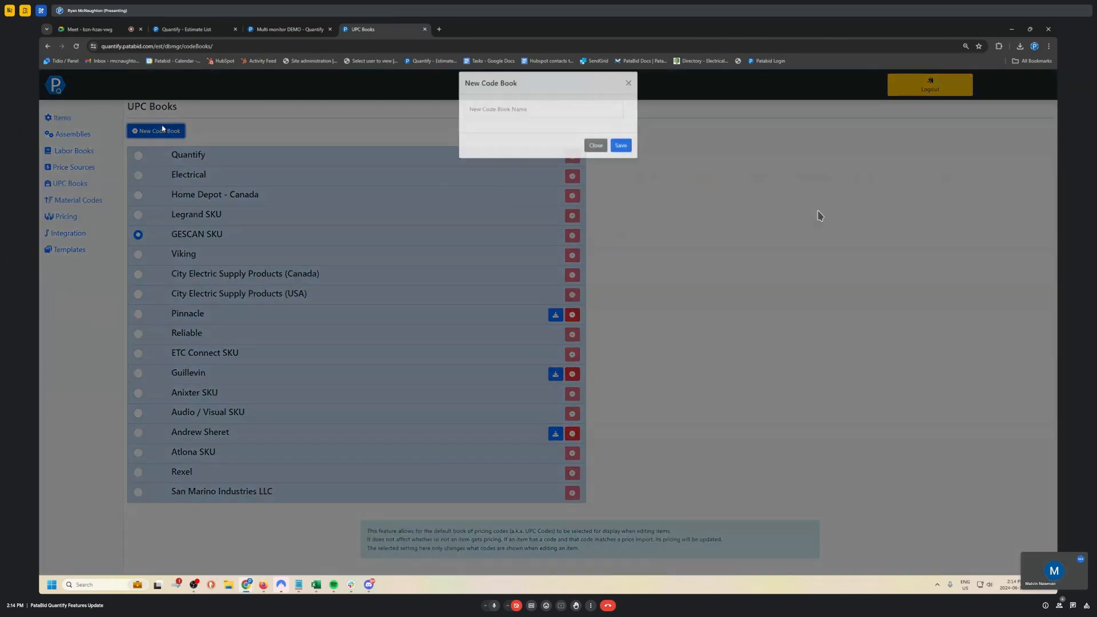
click(506, 118)
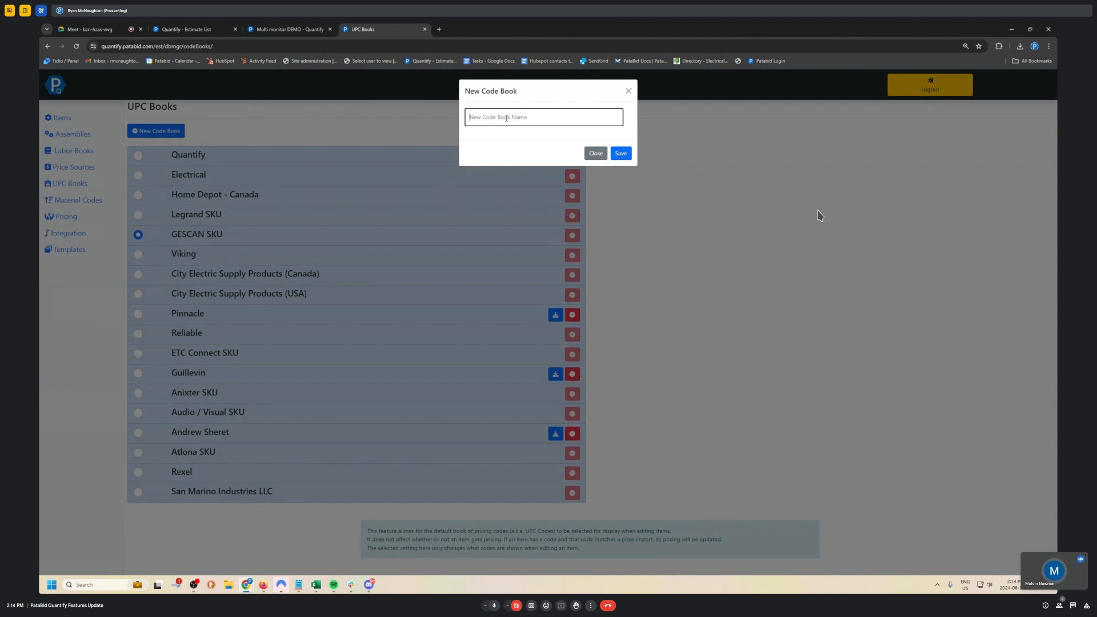
text(Myu)
key(BackSpace)
text(Codes)
click(616, 153)
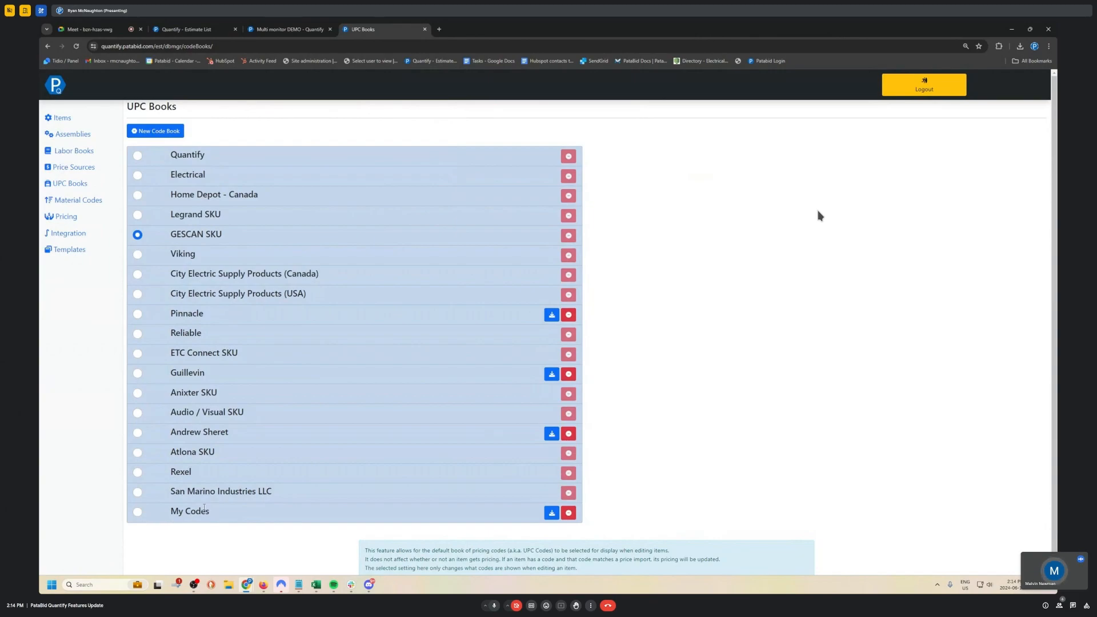
- Make My Codes the default UPC book, reload the estimate's summary and check its SKU column
click(138, 514)
click(273, 29)
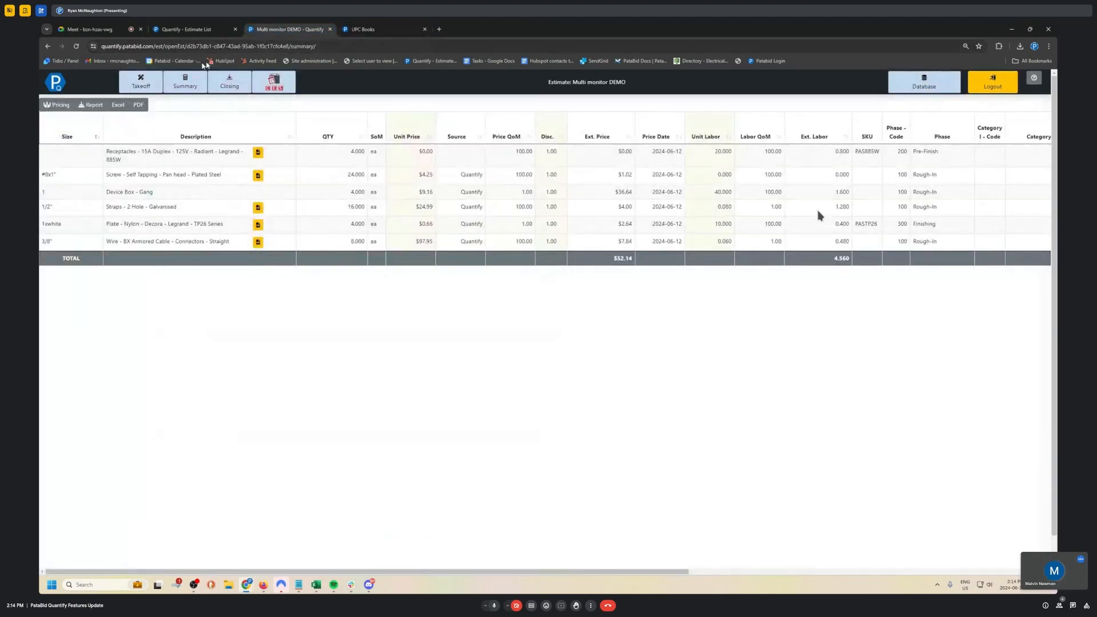
click(76, 46)
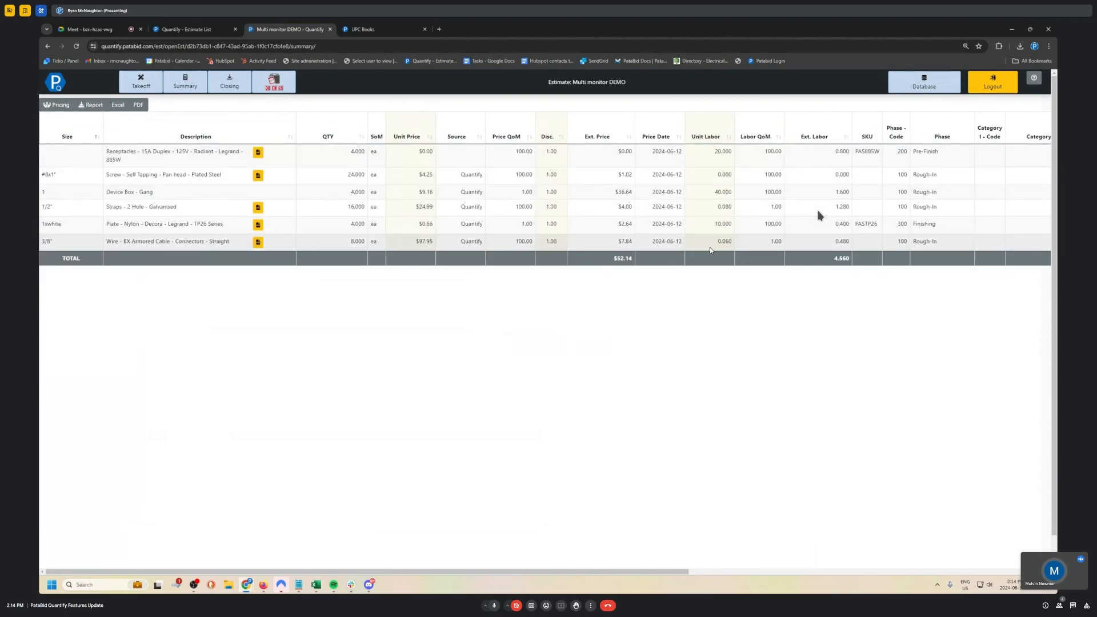
click(865, 242)
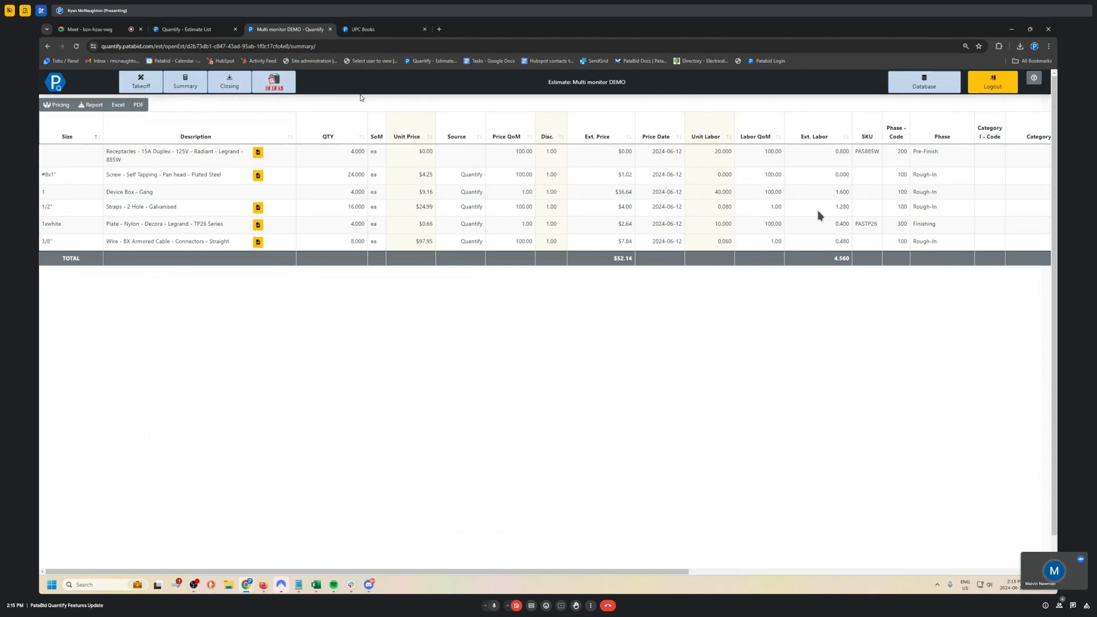
- Download the My Codes bulk UPC/SKU template for the Electrical THHN / THWN / XHHW cable items and open it in Excel
click(365, 29)
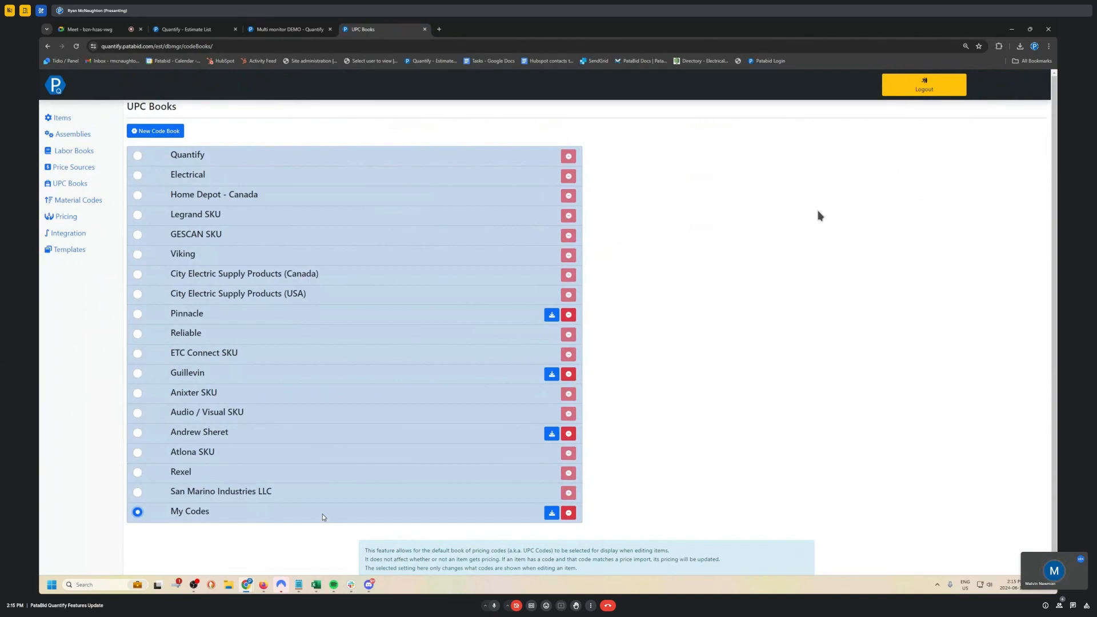
click(552, 513)
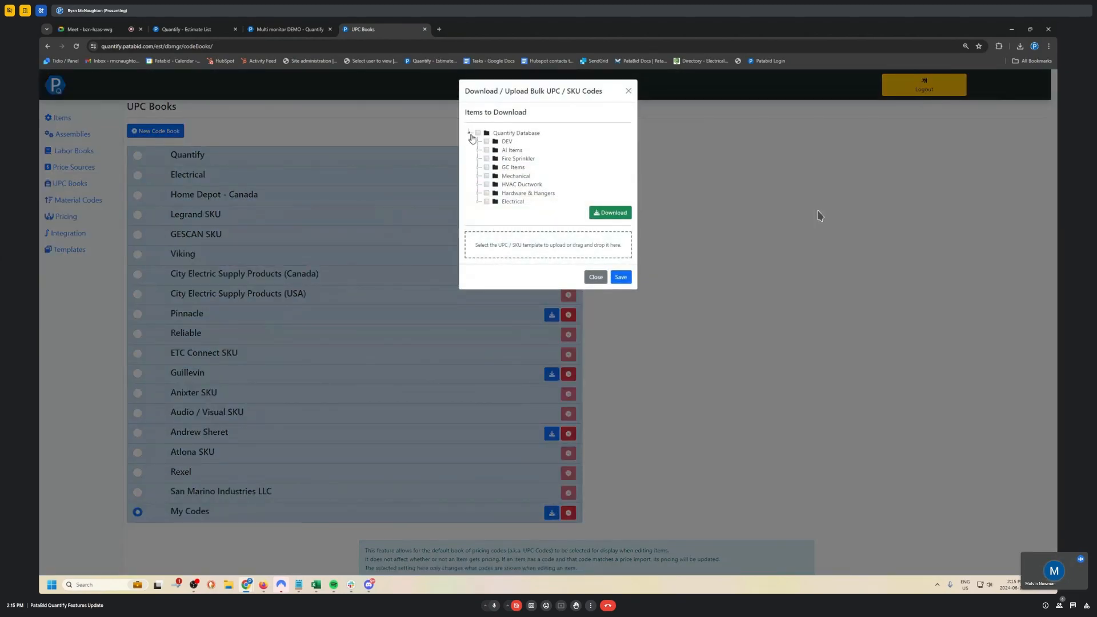
click(508, 201)
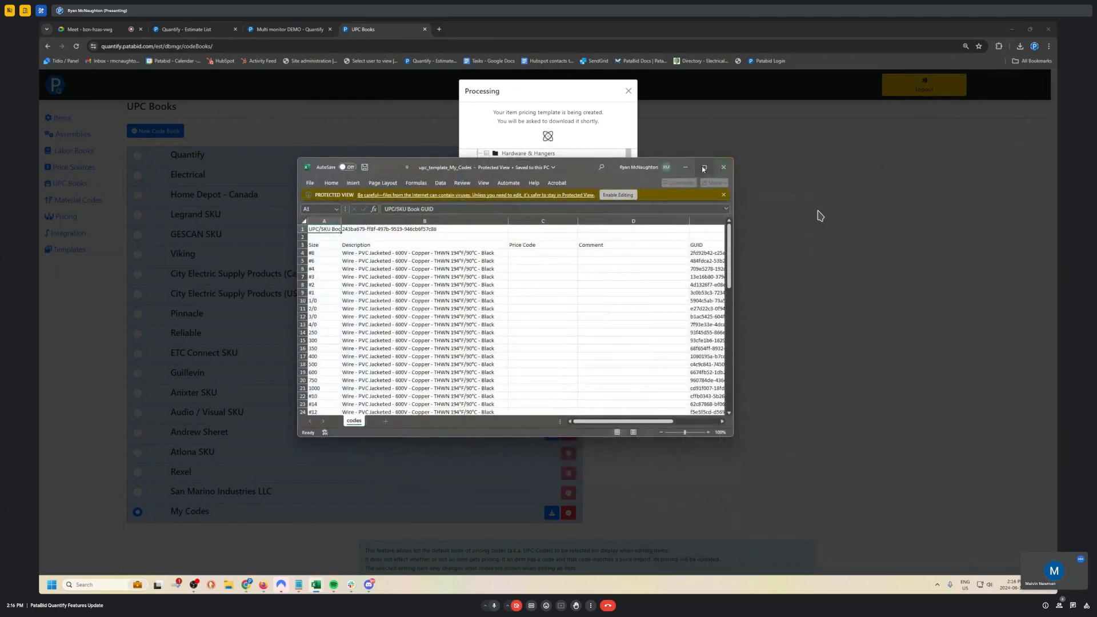
- Examine the template's item rows and Price Code column at full size, restore the Excel window and minimize it to return to UPC Books
click(704, 167)
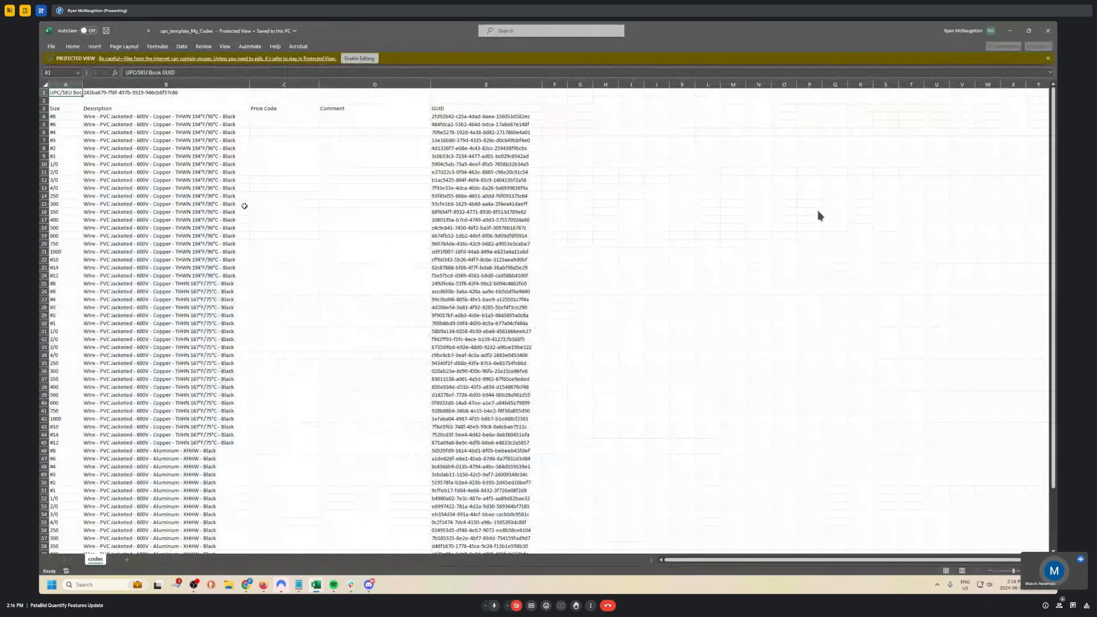
drag(1055, 159, 1028, 150)
drag(572, 166, 623, 105)
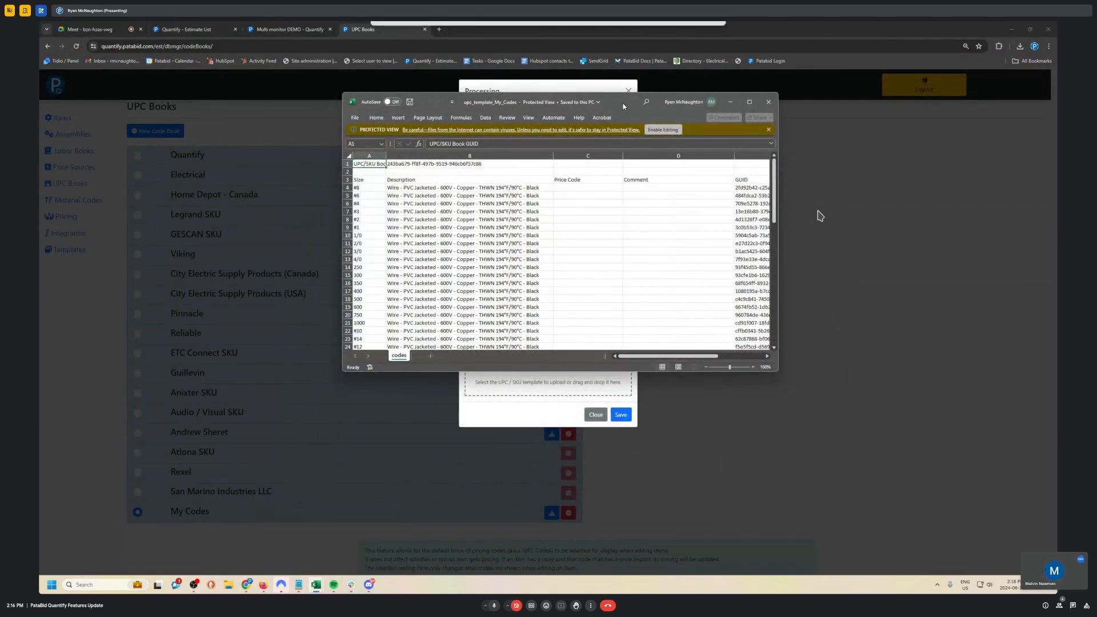
click(729, 106)
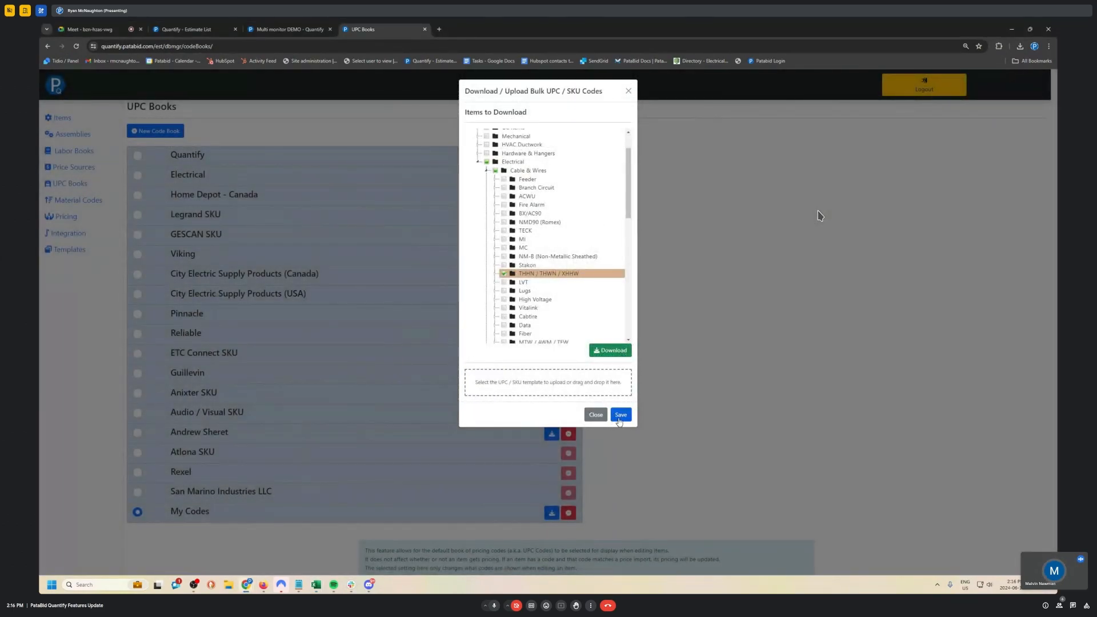
- Close the bulk UPC / SKU codes dialog without uploading and view the Sale Price page of the Multi monitor DEMO estimate's close-out
click(595, 414)
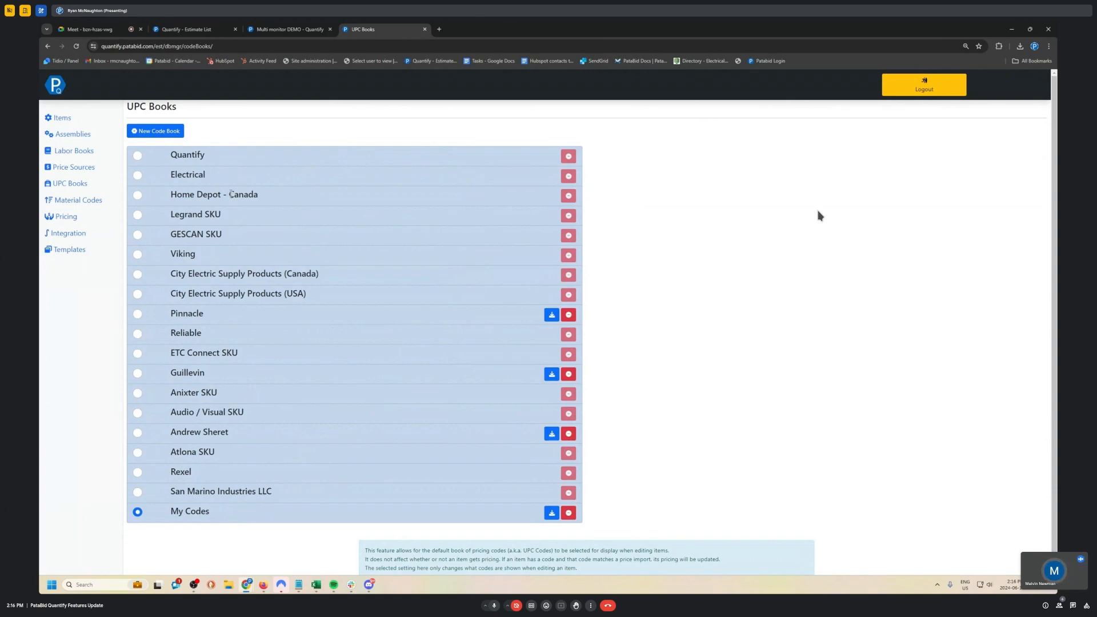
click(280, 31)
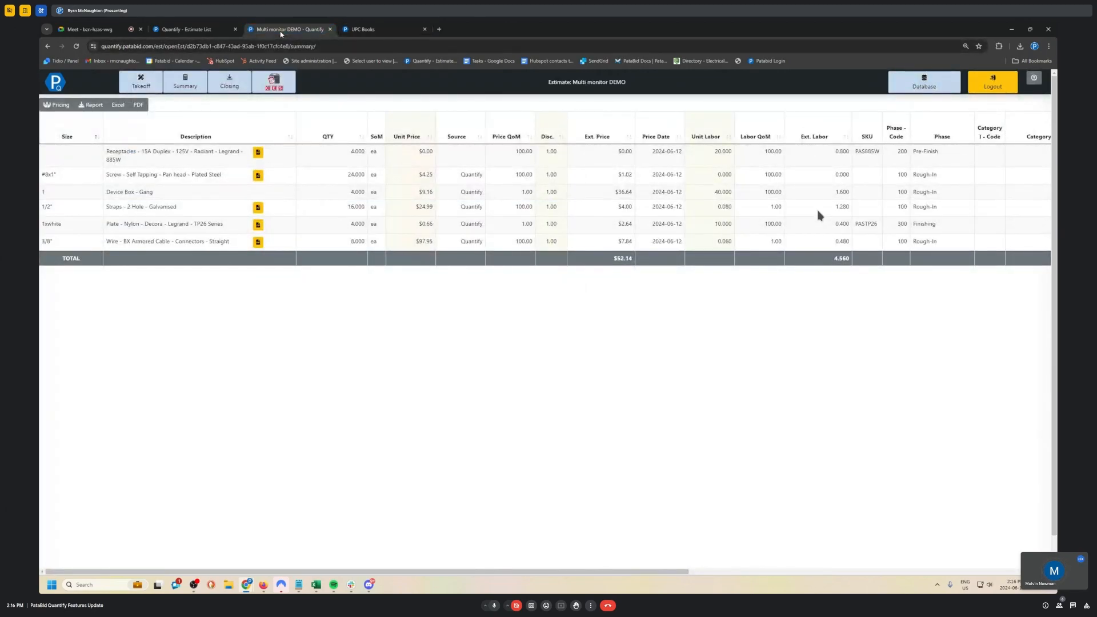
click(197, 29)
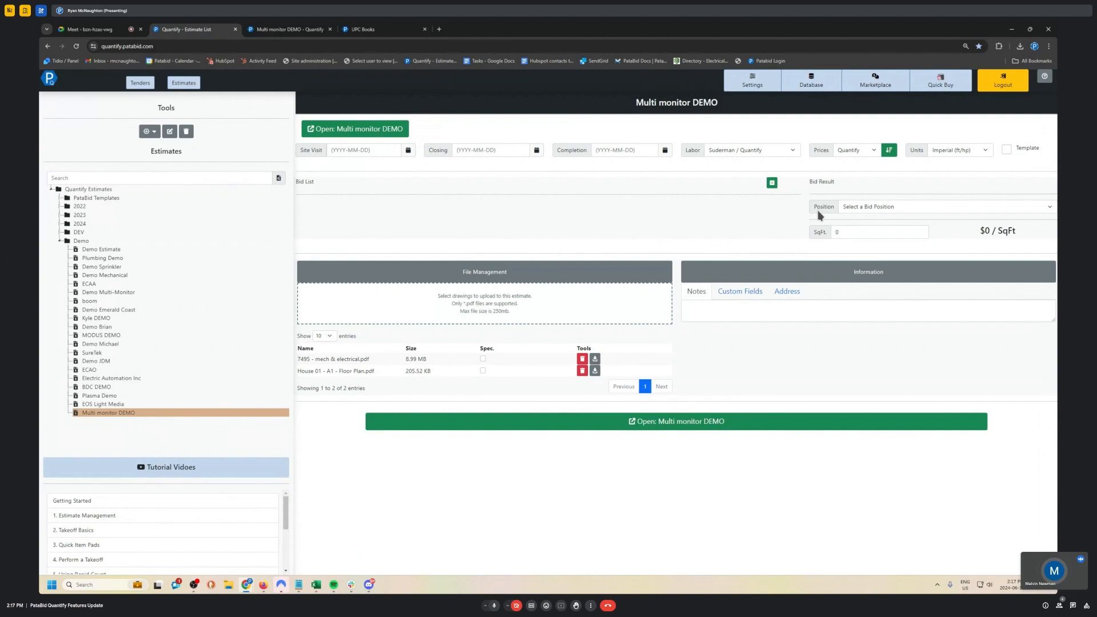
key(ctrl+Tab)
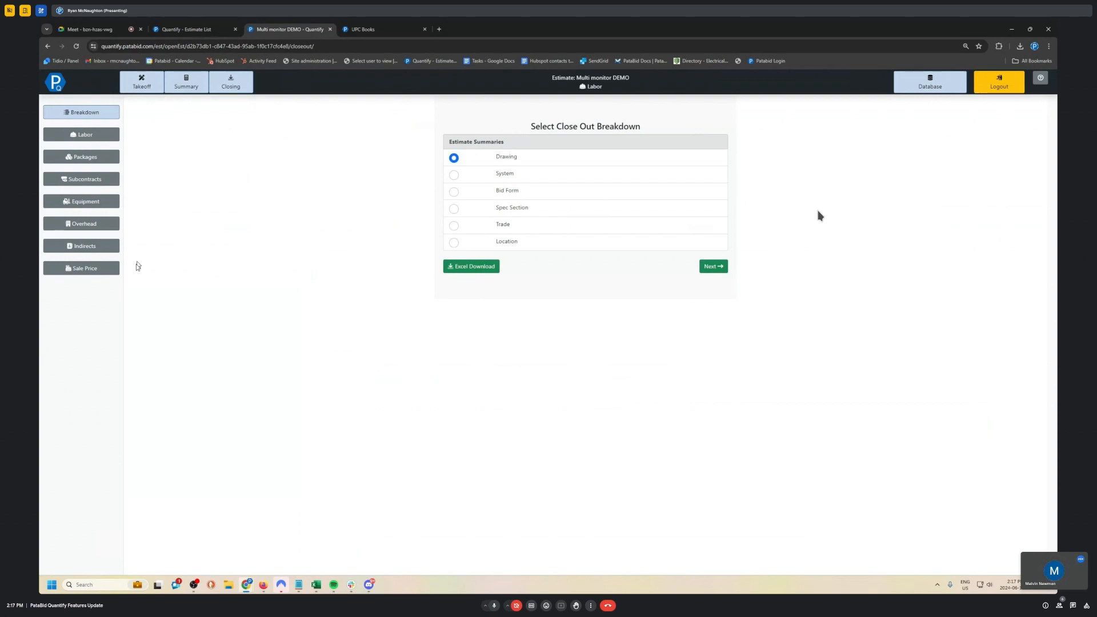
click(94, 269)
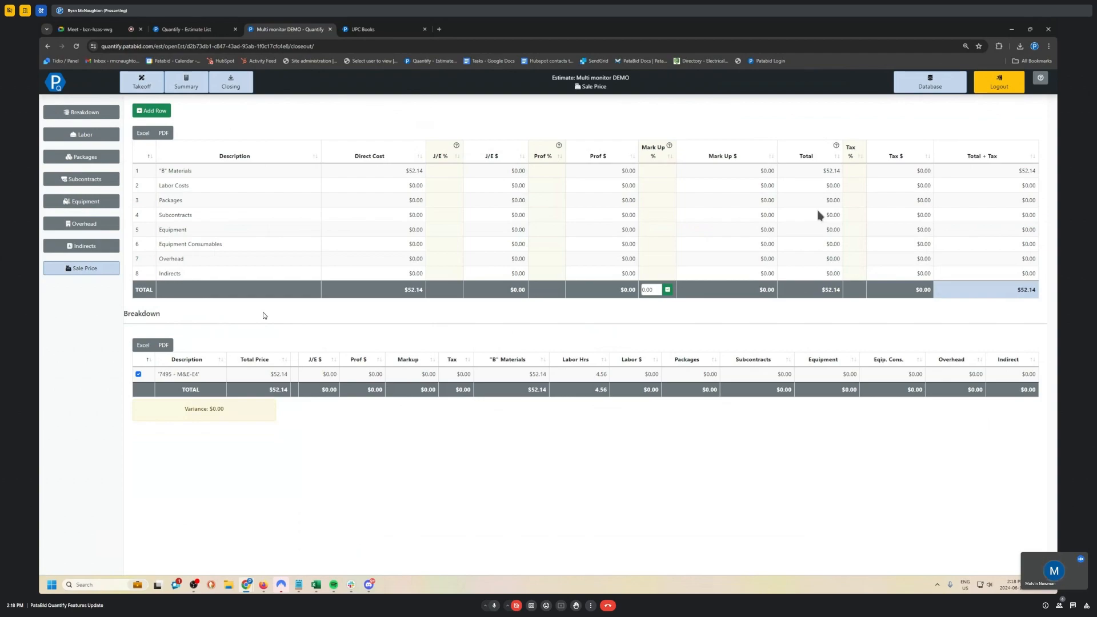
- Open the database's Templates page and view the upload dialogs for new Packages and Summary templates, closing each without uploading a file
click(930, 81)
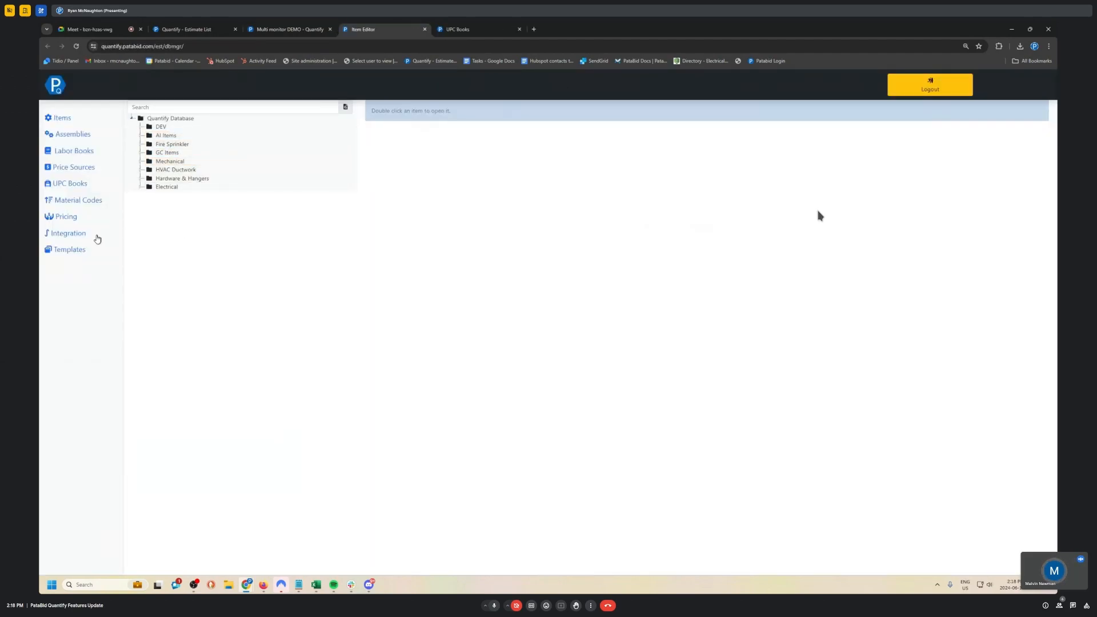
click(65, 251)
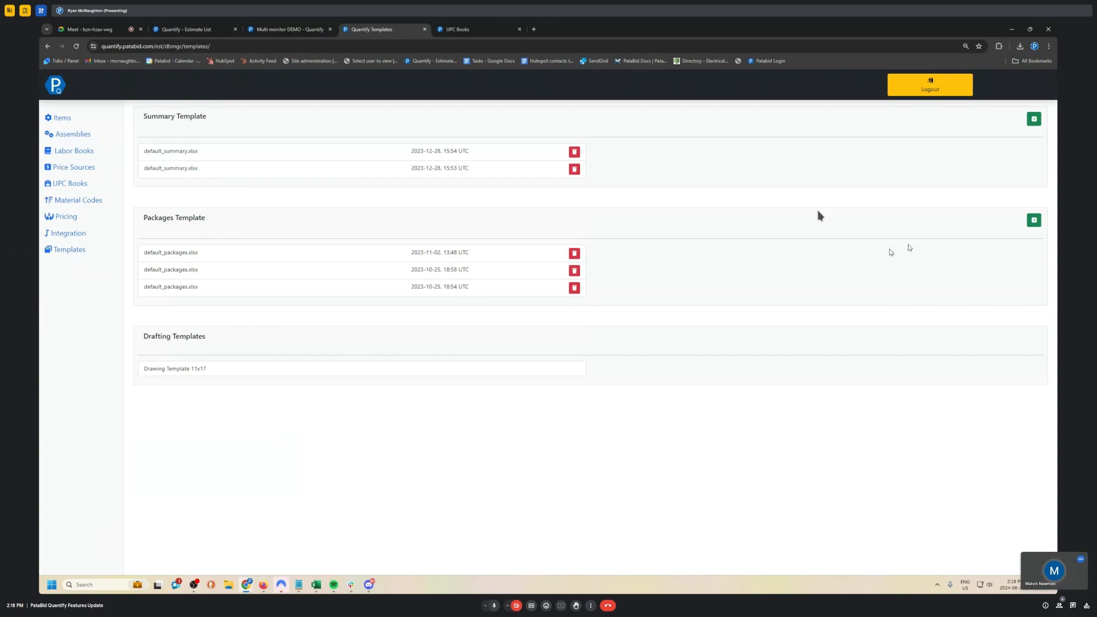
click(1035, 222)
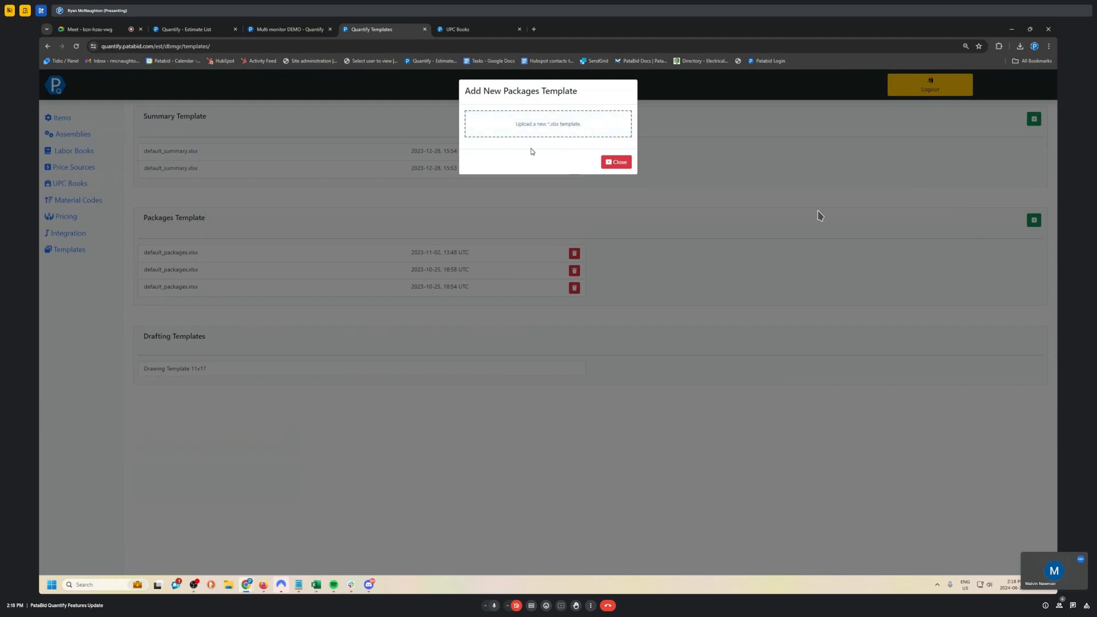
click(615, 164)
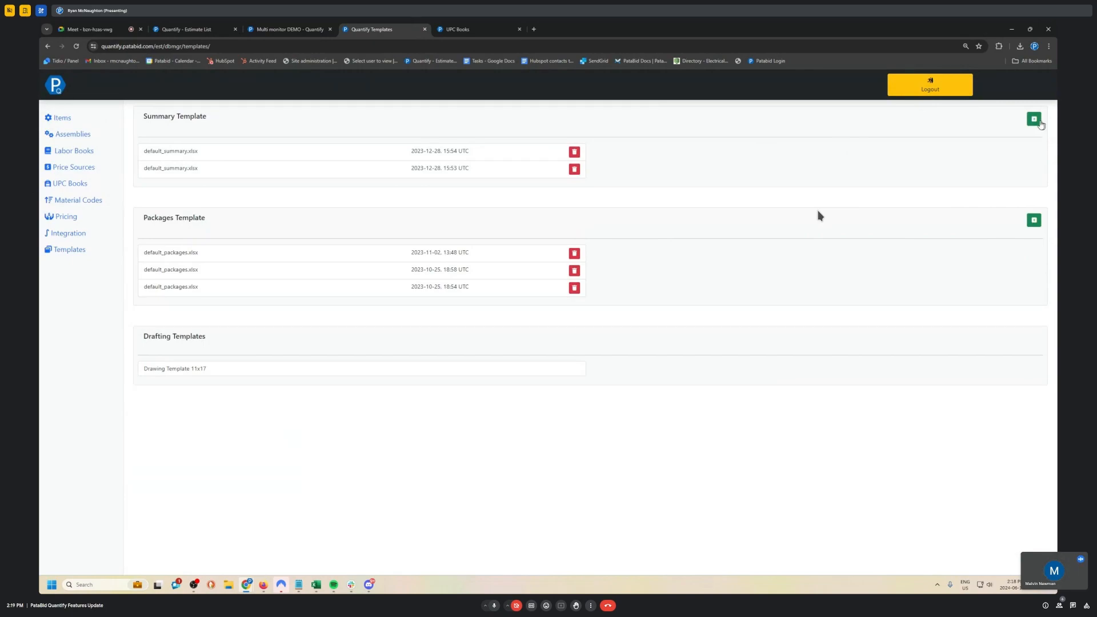
click(1034, 119)
click(616, 161)
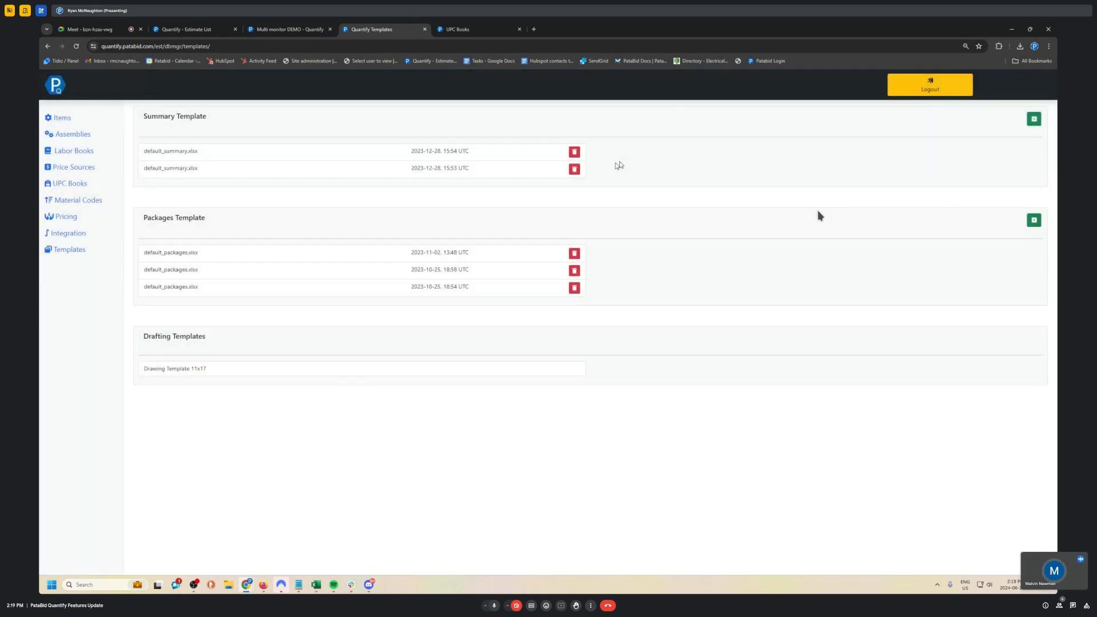